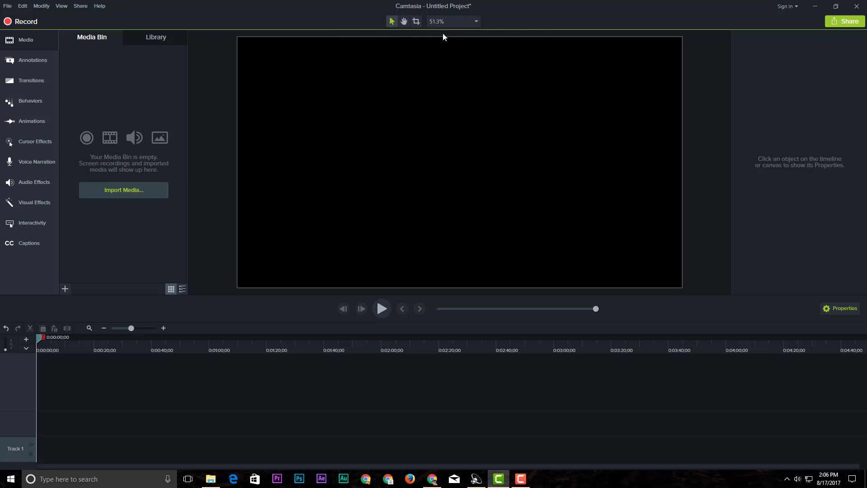
Step: Import the MVI_3391 video from the Premiere Pro 11.0 folder and place it at the start of Track 1
{"action": "left_click", "coordinate": [119, 189]}
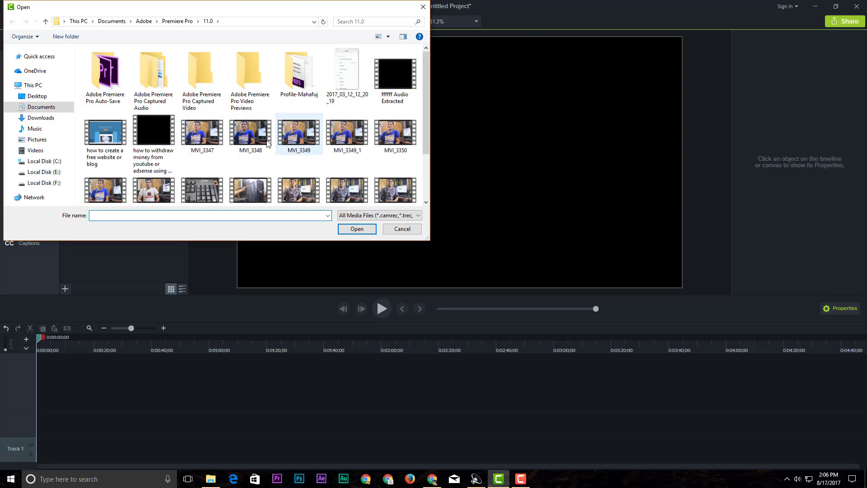
{"action": "scroll", "coordinate": [353, 180], "scroll_direction": "down", "scroll_amount": 1}
{"action": "left_click", "coordinate": [157, 186]}
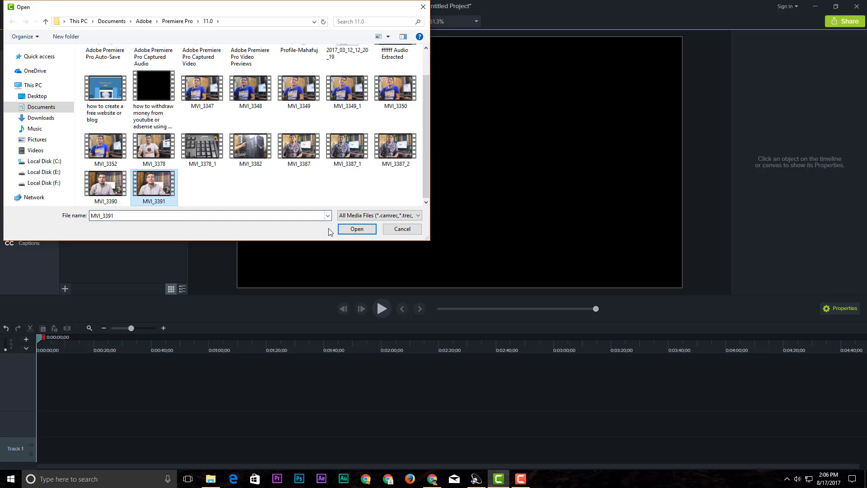
{"action": "left_click", "coordinate": [356, 230]}
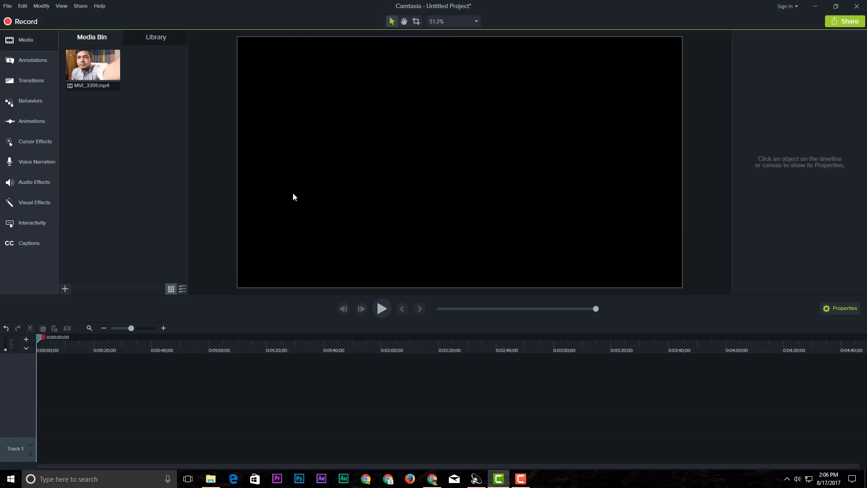
{"action": "left_click_drag", "start_coordinate": [93, 65], "coordinate": [38, 456]}
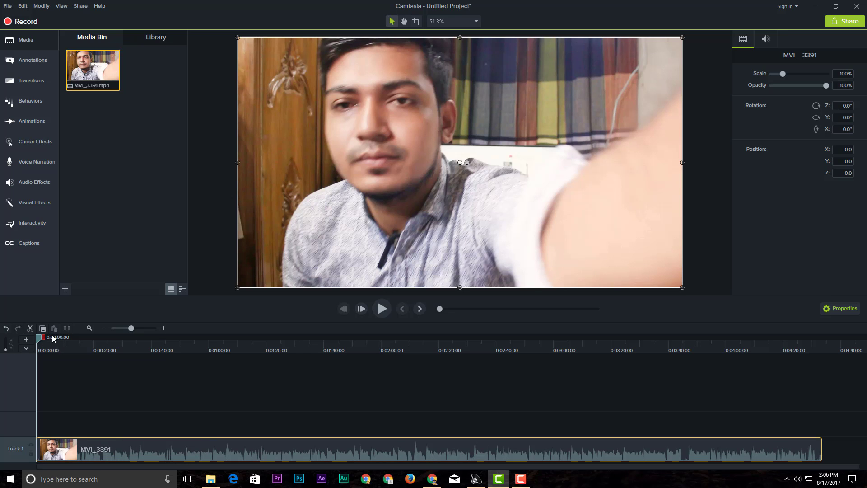
Step: Cut the opening of the MVI_3391 clip from the start to 0:00:02;14
{"action": "left_click", "coordinate": [137, 328]}
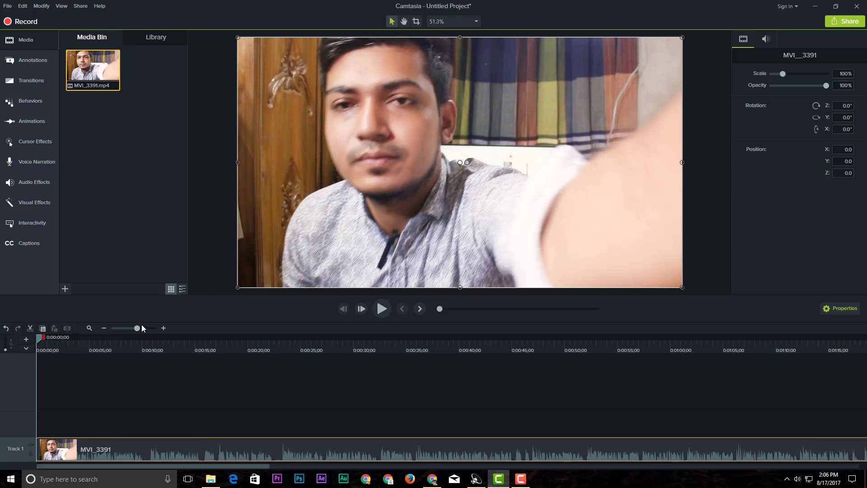
{"action": "left_click", "coordinate": [146, 325]}
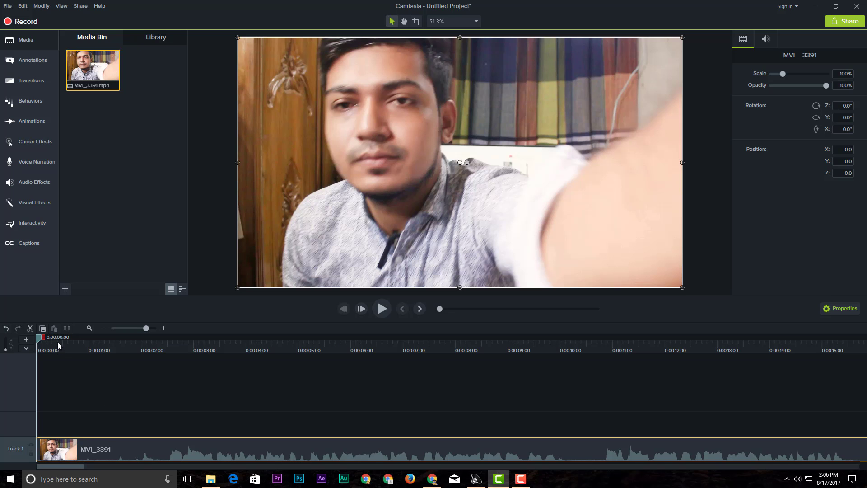
{"action": "left_click_drag", "start_coordinate": [44, 337], "coordinate": [175, 347]}
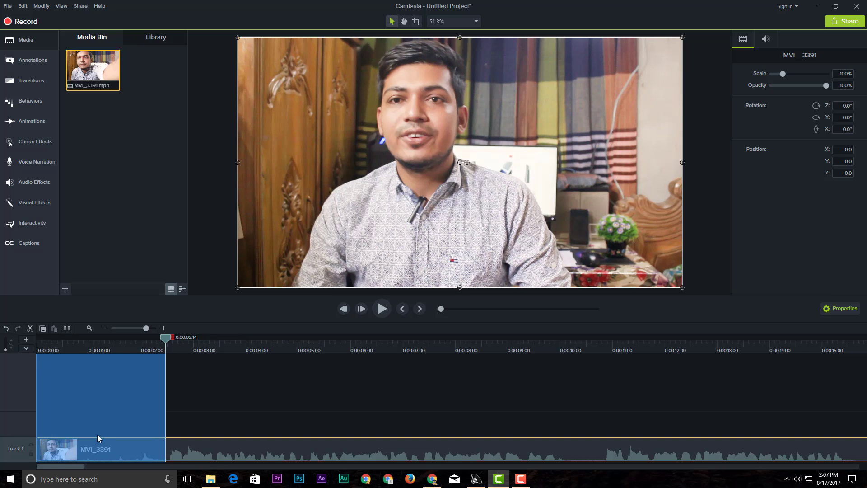
{"action": "left_click", "coordinate": [30, 328]}
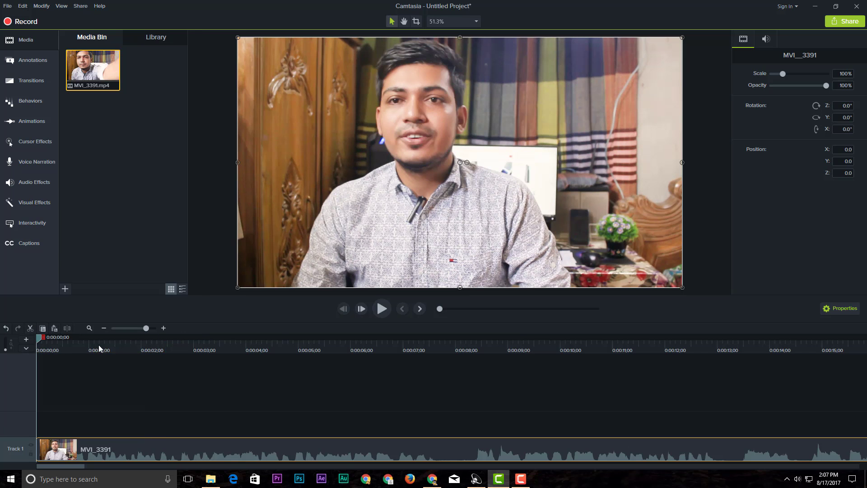
{"action": "left_click", "coordinate": [42, 339]}
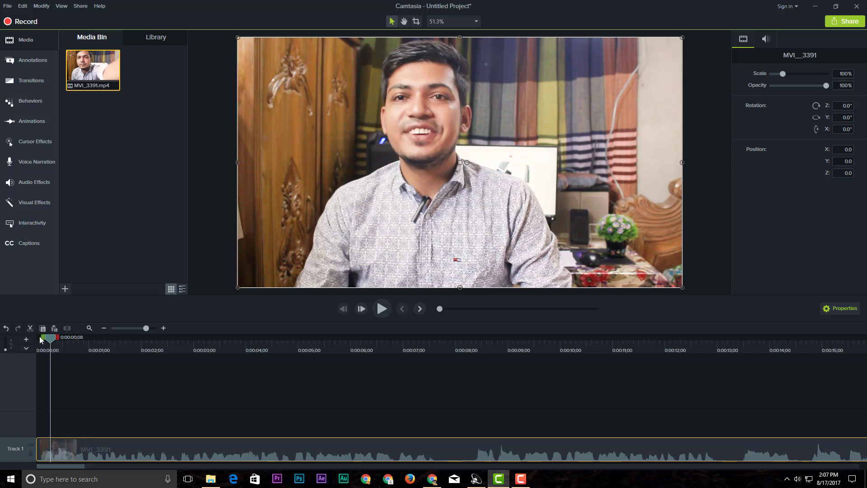
Step: Examine the canvas dimension presets in the project settings and leave without applying a change
{"action": "left_click", "coordinate": [454, 21]}
{"action": "left_click", "coordinate": [460, 132]}
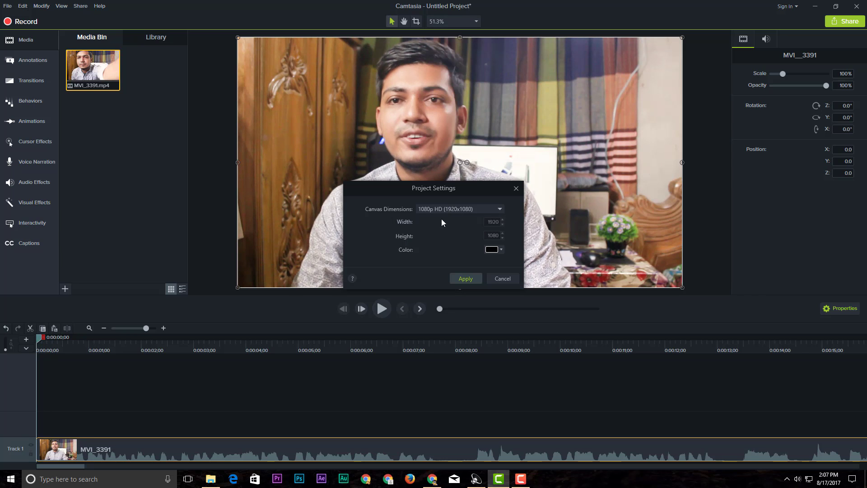
{"action": "left_click", "coordinate": [444, 208]}
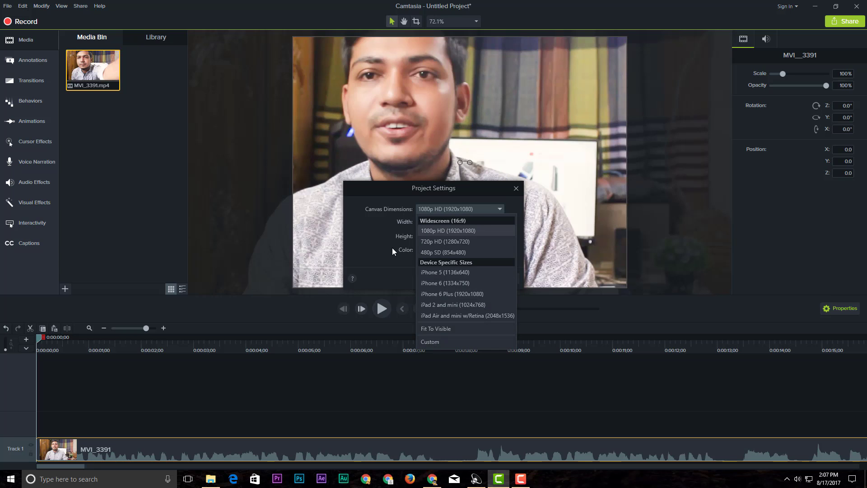
{"action": "left_click", "coordinate": [384, 234]}
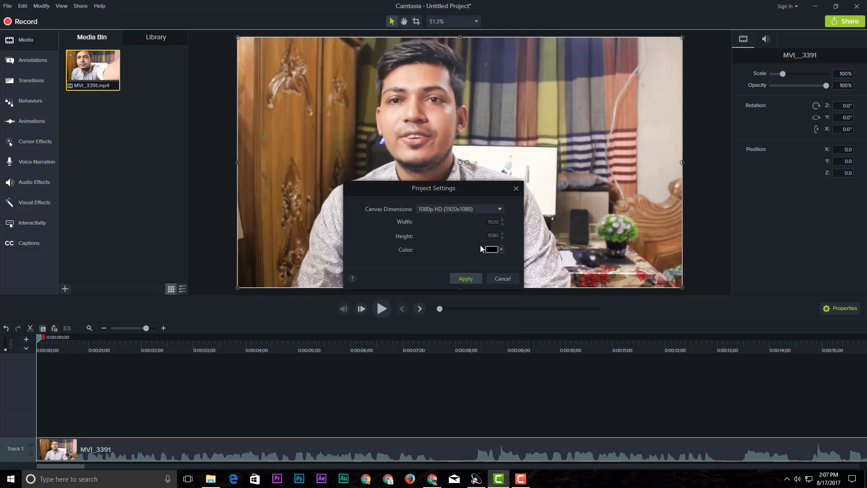
{"action": "left_click", "coordinate": [499, 279]}
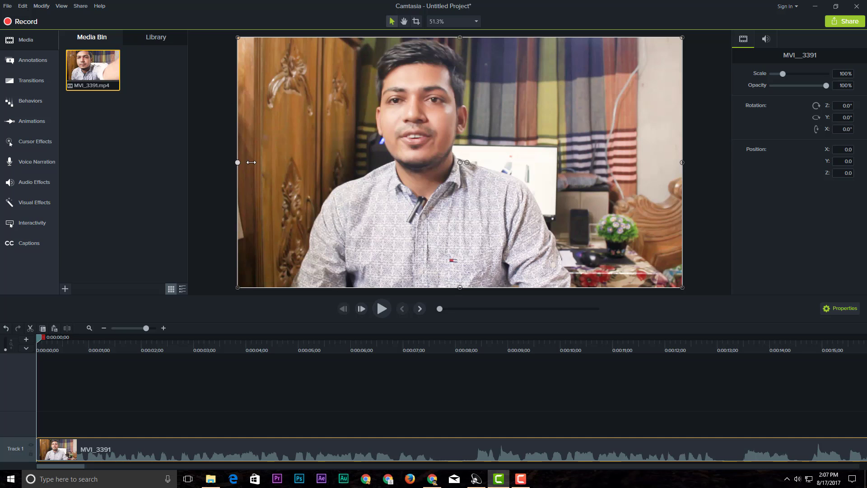
Step: Try a Zoom-n-Pan close-up of about 286% on the flower pot, then scale the clip back to fit
{"action": "left_click_drag", "start_coordinate": [251, 162], "coordinate": [252, 164]}
{"action": "mouse_move", "coordinate": [38, 339]}
{"action": "left_mouse_down"}
{"action": "mouse_move", "coordinate": [310, 356]}
{"action": "mouse_move", "coordinate": [36, 351]}
{"action": "left_mouse_up"}
{"action": "left_click", "coordinate": [26, 125]}
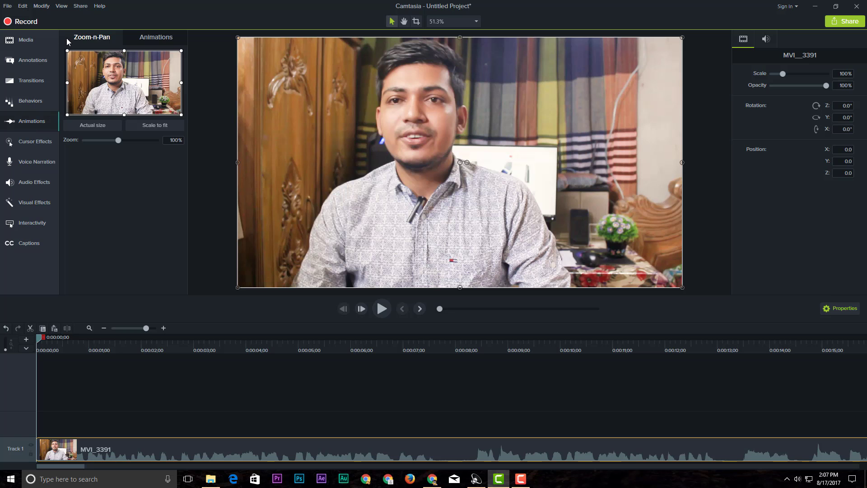
{"action": "left_click_drag", "start_coordinate": [64, 48], "coordinate": [140, 97]}
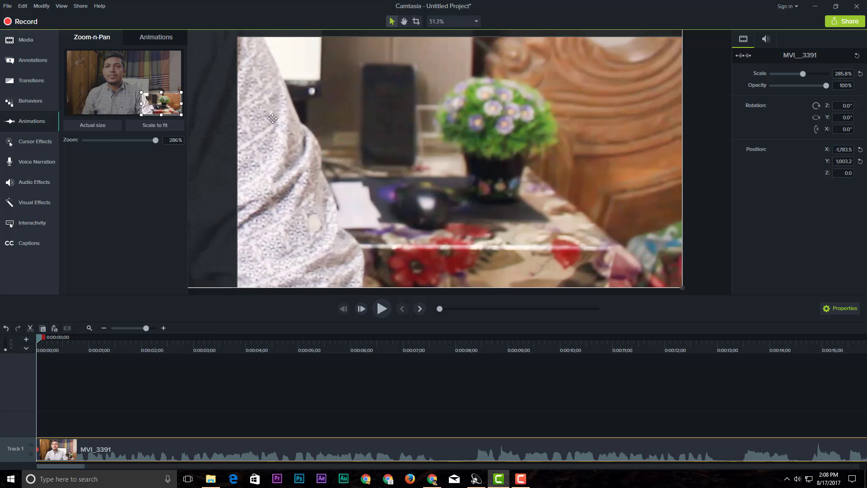
{"action": "left_click", "coordinate": [97, 124]}
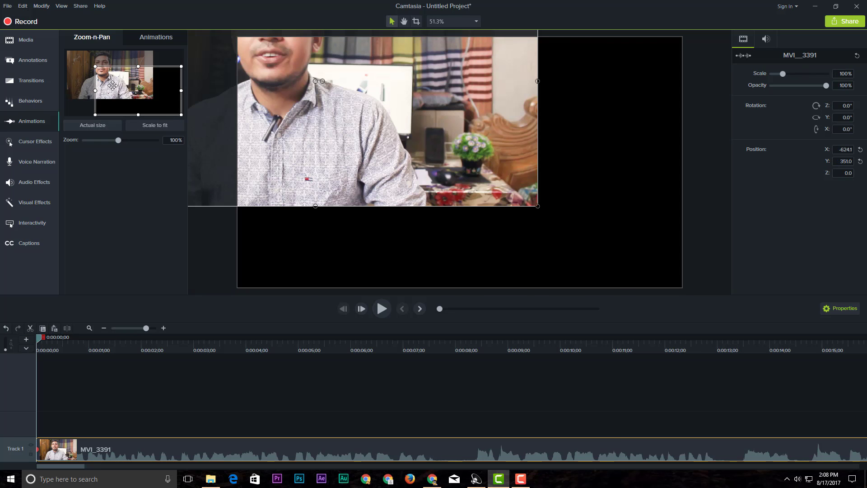
{"action": "left_click", "coordinate": [157, 124]}
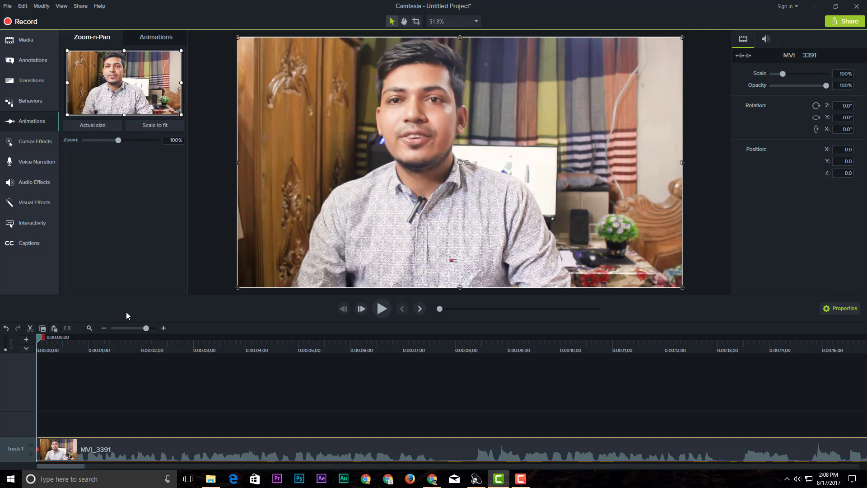
{"action": "key", "text": "ctrl+z"}
{"action": "key", "text": "ctrl+y"}
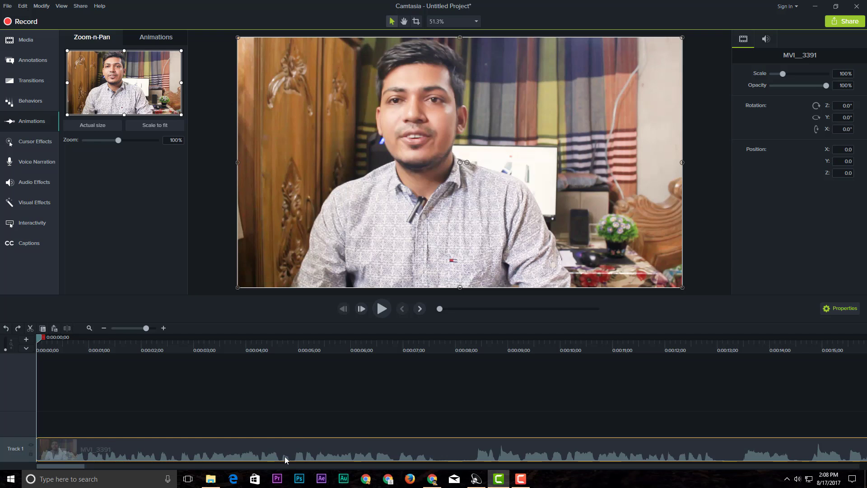
Step: Examine the audio editing options and the volume line of the MVI_3391 clip on Track 1
{"action": "right_click", "coordinate": [256, 448]}
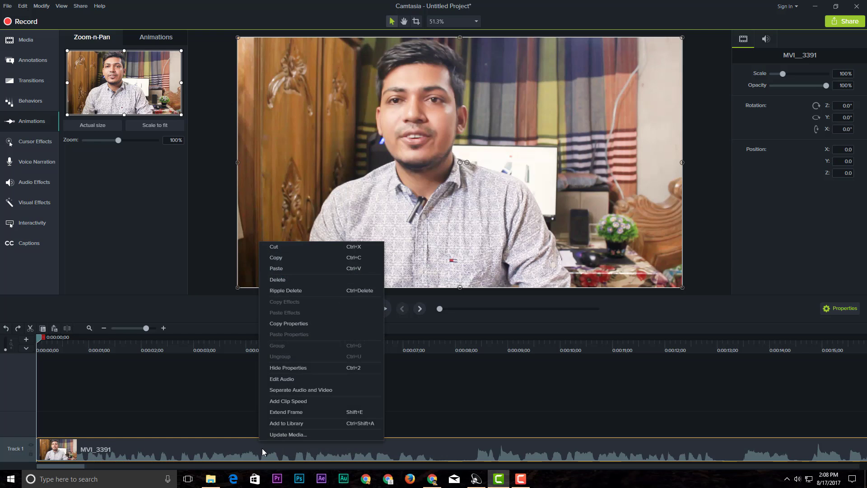
{"action": "left_click", "coordinate": [292, 381]}
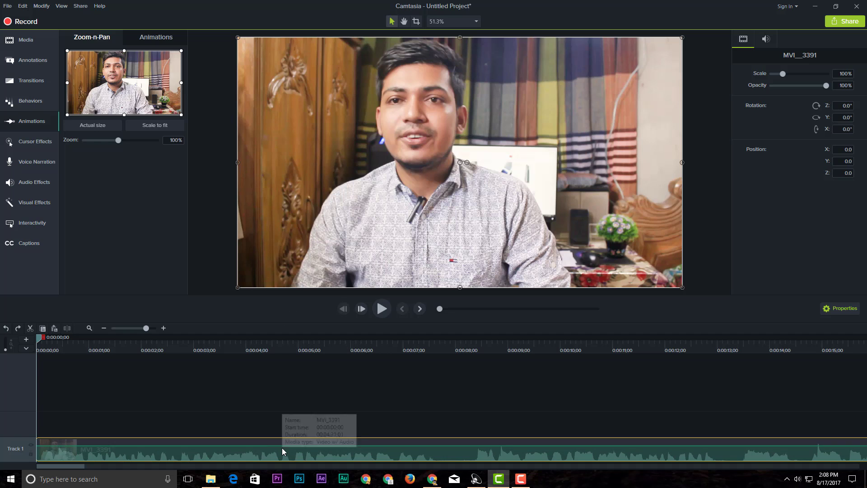
{"action": "right_click", "coordinate": [257, 450]}
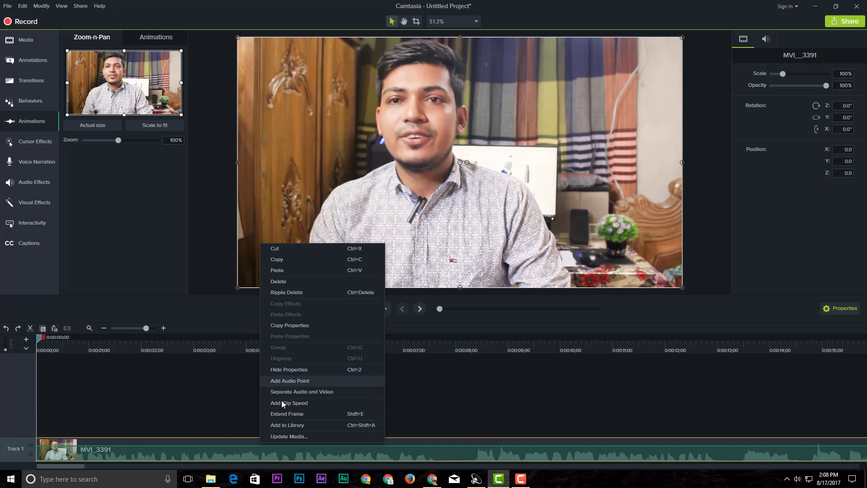
{"action": "left_click", "coordinate": [186, 446]}
{"action": "left_click_drag", "start_coordinate": [190, 446], "coordinate": [189, 445]}
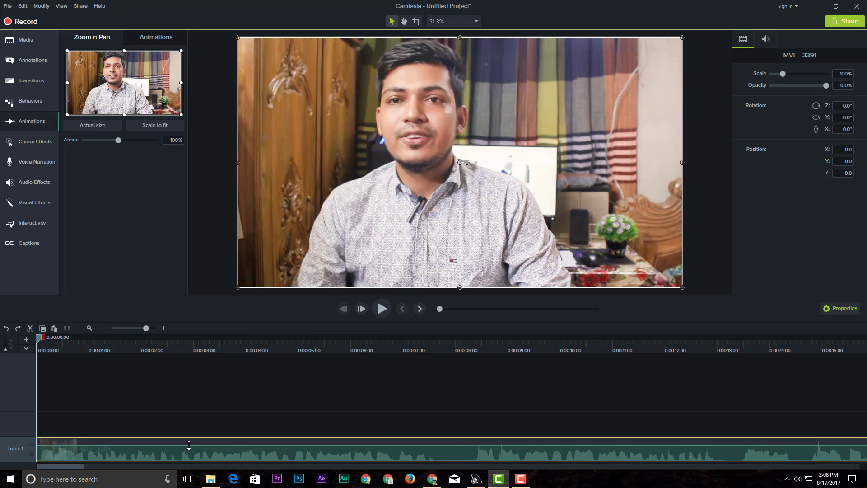
{"action": "left_click", "coordinate": [220, 405]}
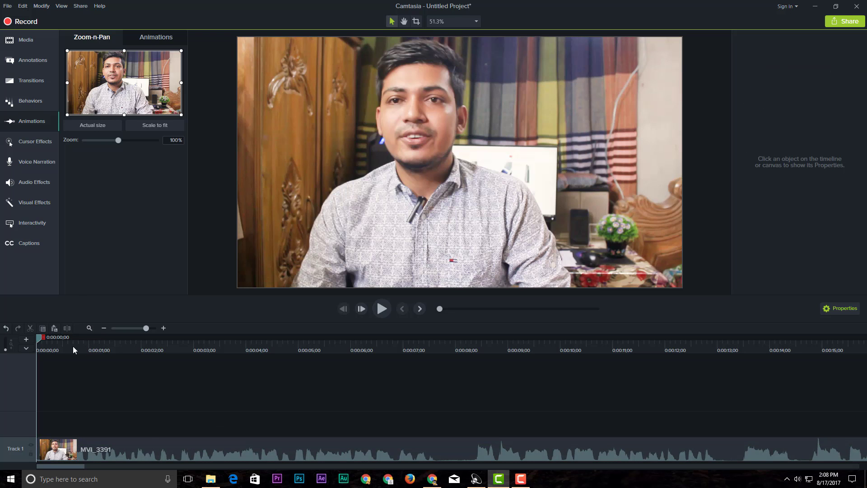
Step: Split the MVI_3391 clip at 0:00:07;26 and shift its second part to leave a gap of about one second
{"action": "left_click_drag", "start_coordinate": [40, 341], "coordinate": [450, 356]}
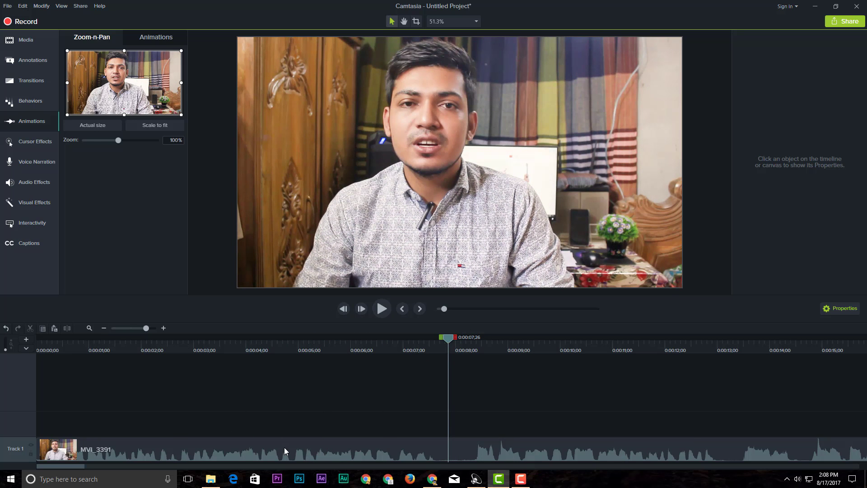
{"action": "left_click", "coordinate": [270, 452]}
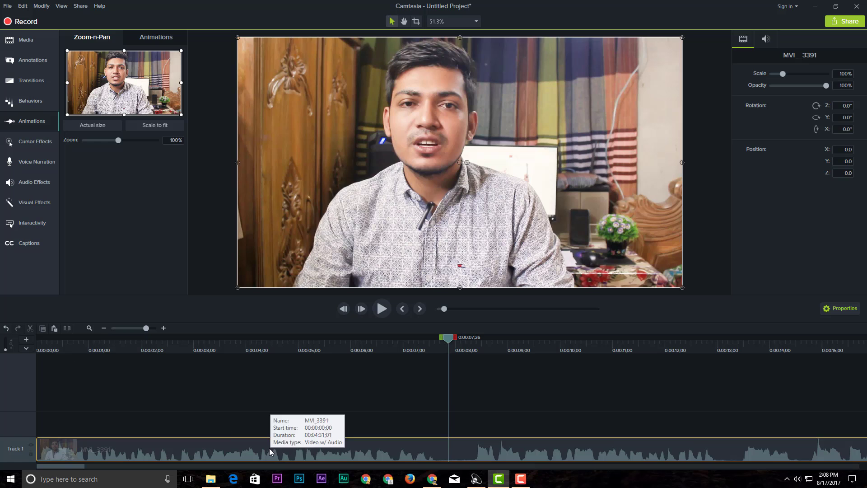
{"action": "left_click", "coordinate": [67, 331]}
{"action": "left_click_drag", "start_coordinate": [452, 449], "coordinate": [517, 452]}
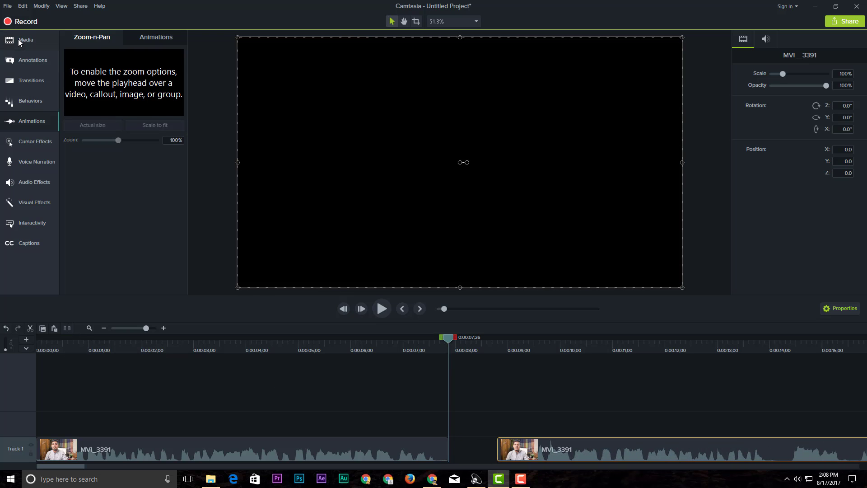
Step: Import the RealTech Master MP4 video from the RealTech Master folder inside Documents, Camtasia Studio
{"action": "left_click", "coordinate": [22, 41]}
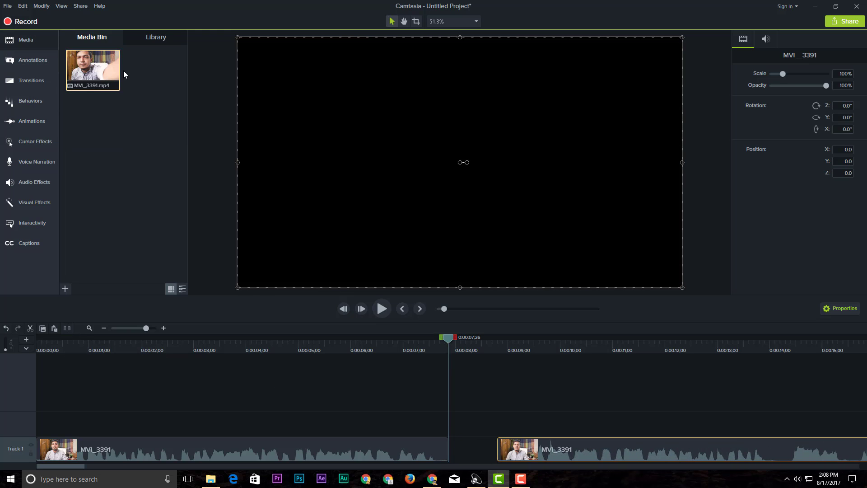
{"action": "left_click", "coordinate": [7, 6]}
{"action": "mouse_move", "coordinate": [37, 106]}
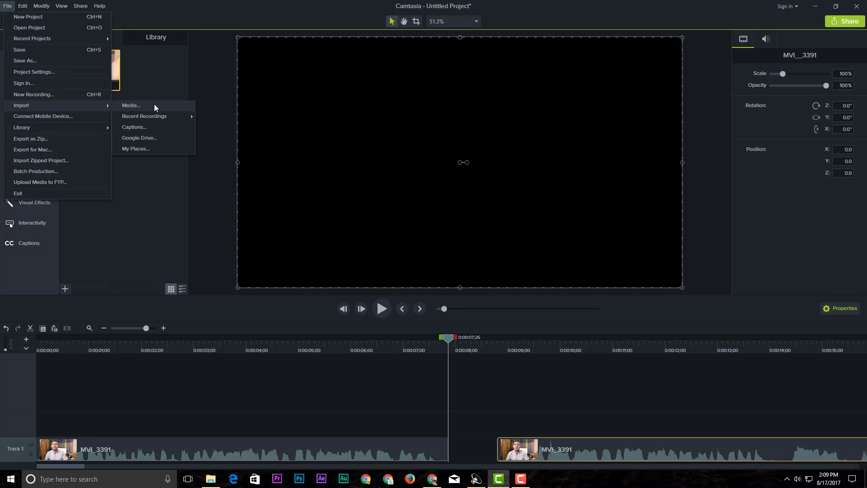
{"action": "left_click", "coordinate": [154, 106]}
{"action": "scroll", "coordinate": [270, 158], "scroll_direction": "down", "scroll_amount": 1}
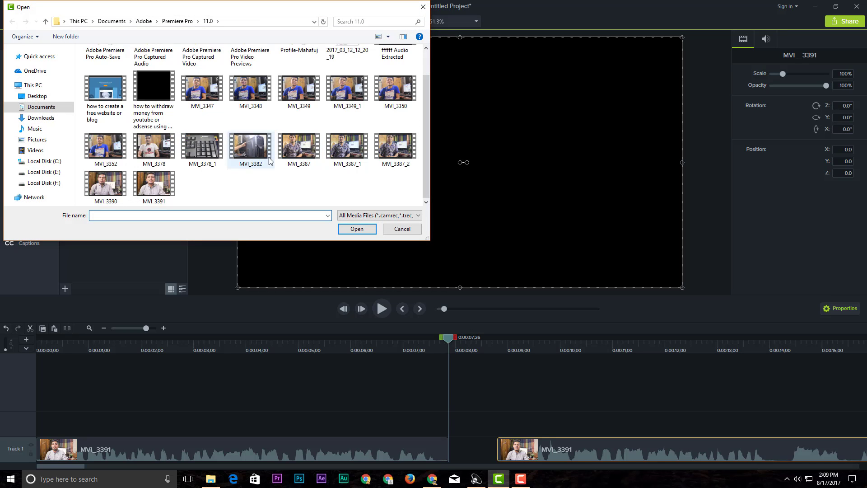
{"action": "scroll", "coordinate": [269, 158], "scroll_direction": "up", "scroll_amount": 1}
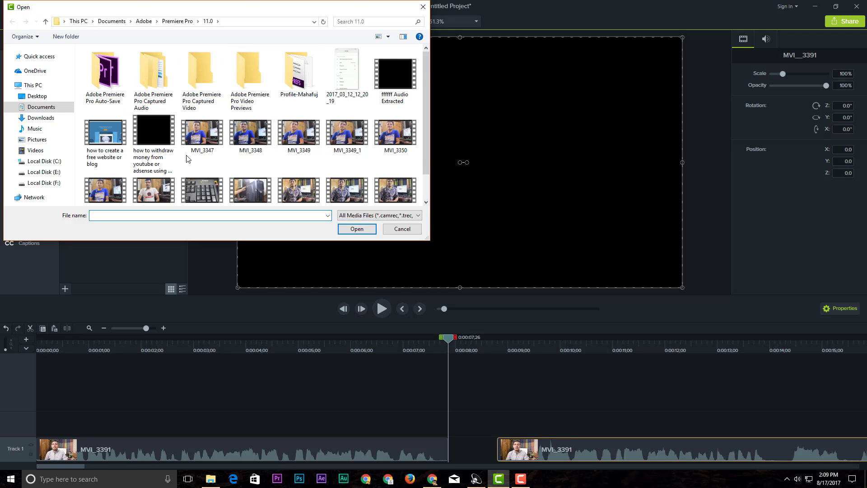
{"action": "left_click", "coordinate": [43, 109]}
{"action": "double_click", "coordinate": [204, 76]}
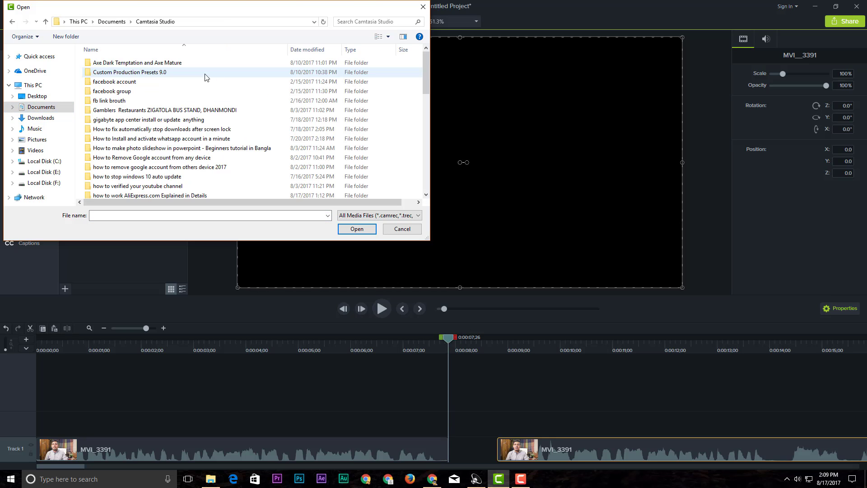
{"action": "scroll", "coordinate": [189, 149], "scroll_direction": "down", "scroll_amount": 4}
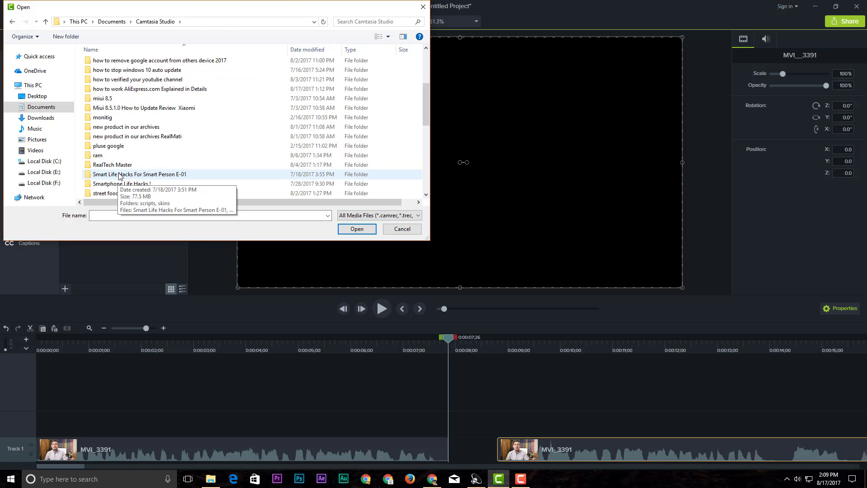
{"action": "double_click", "coordinate": [112, 164]}
{"action": "left_click", "coordinate": [113, 82]}
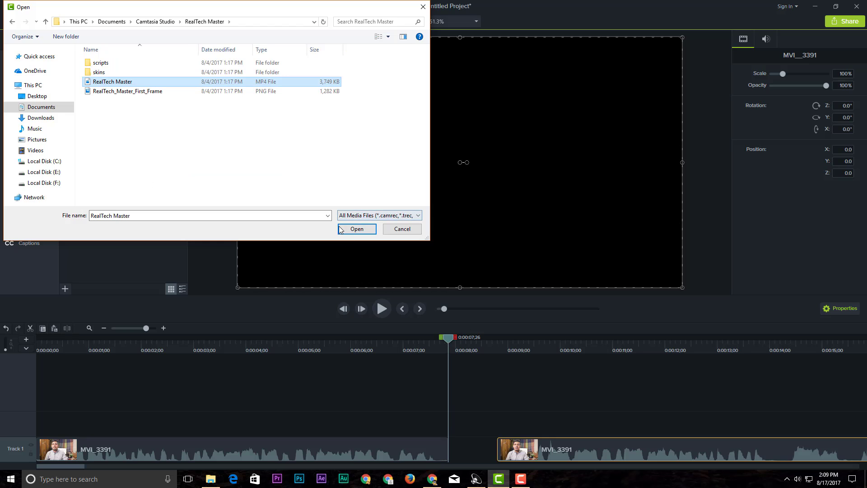
{"action": "left_click", "coordinate": [357, 228]}
Step: Place RealTech Master on Track 2 from about 0:00:07 and shift the second MVI_3391 part to start at about 0:00:11
{"action": "left_click_drag", "start_coordinate": [154, 70], "coordinate": [413, 383]}
{"action": "left_click_drag", "start_coordinate": [579, 456], "coordinate": [695, 453]}
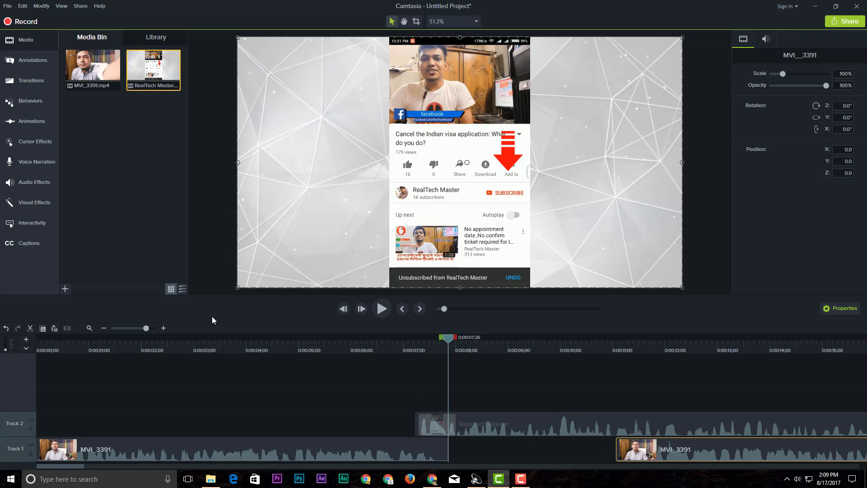
{"action": "left_click_drag", "start_coordinate": [139, 327], "coordinate": [120, 327]}
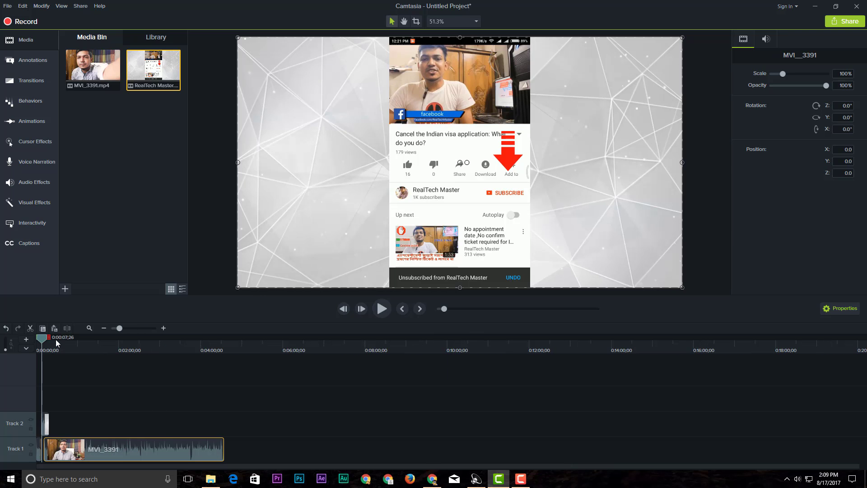
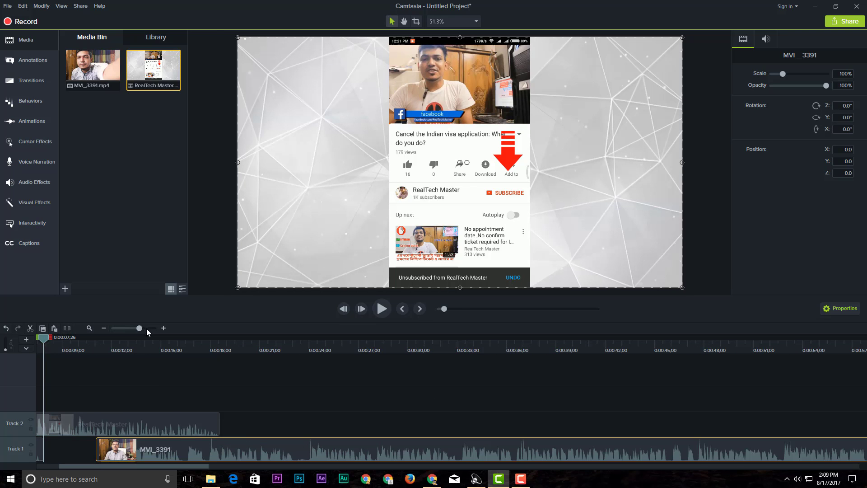
Step: Move RealTech Master down to Track 1 between the two MVI_3391 parts, with the second part starting directly after it
{"action": "left_click", "coordinate": [126, 328]}
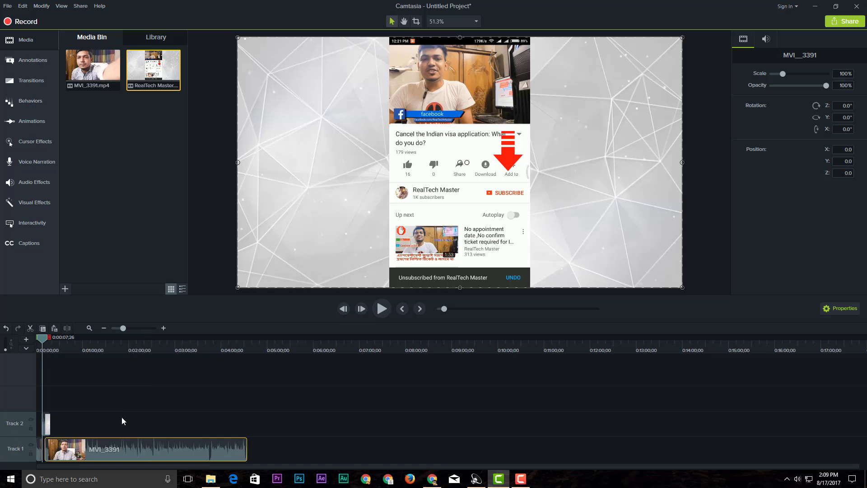
{"action": "left_click", "coordinate": [133, 329]}
{"action": "left_click", "coordinate": [134, 328]}
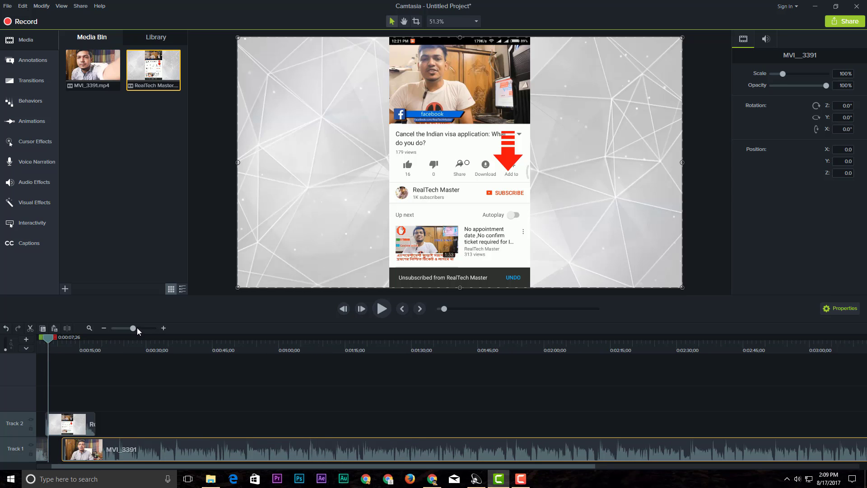
{"action": "left_click_drag", "start_coordinate": [75, 434], "coordinate": [68, 469]}
{"action": "left_click_drag", "start_coordinate": [194, 458], "coordinate": [164, 459]}
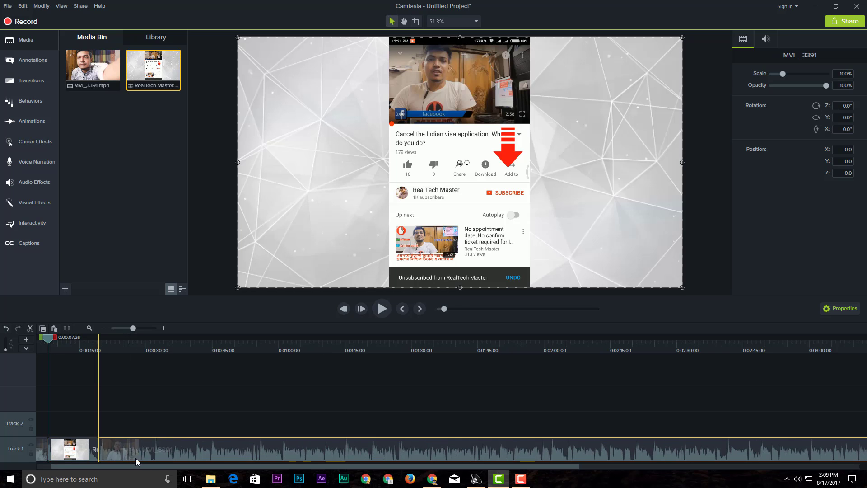
Step: Preview the cut from RealTech Master to the second MVI_3391 part, from about 0:00:18
{"action": "left_click_drag", "start_coordinate": [49, 342], "coordinate": [95, 344]}
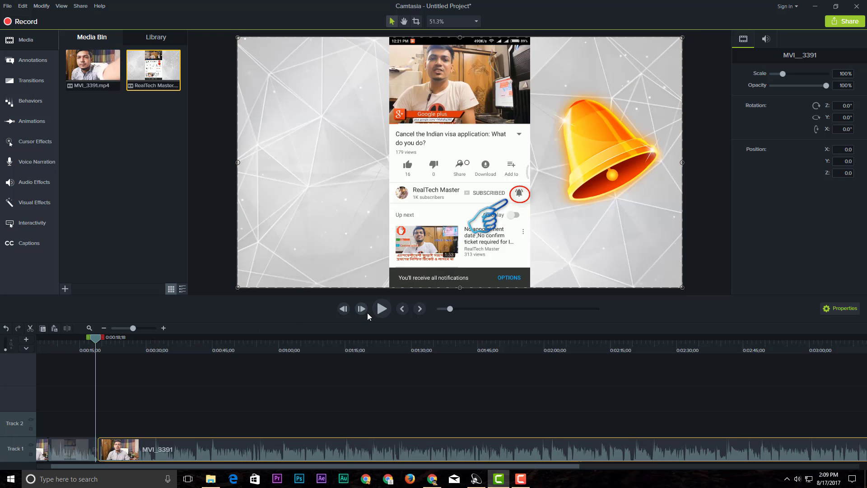
{"action": "left_click", "coordinate": [376, 310]}
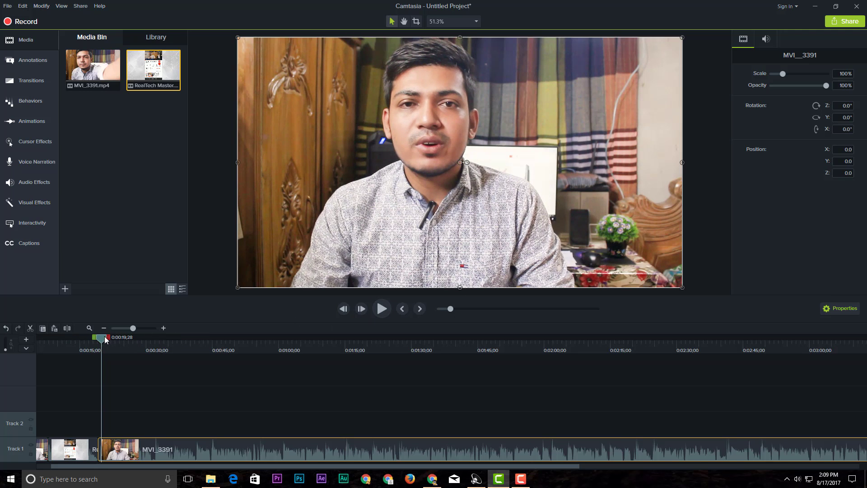
{"action": "left_click_drag", "start_coordinate": [105, 337], "coordinate": [100, 337]}
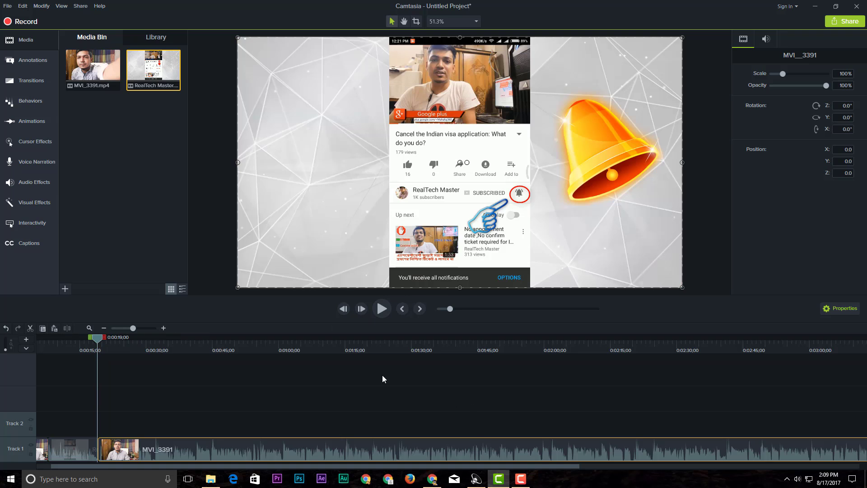
Step: Add a Ripple transition between RealTech Master and the second MVI_3391 part on Track 1
{"action": "left_click", "coordinate": [26, 88]}
{"action": "left_click", "coordinate": [159, 253]}
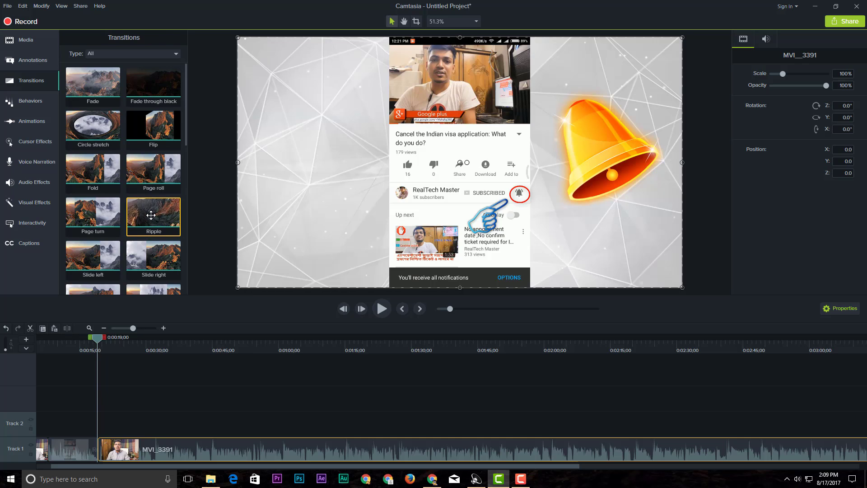
{"action": "mouse_move", "coordinate": [151, 215]}
{"action": "left_mouse_down"}
{"action": "mouse_move", "coordinate": [153, 273]}
{"action": "mouse_move", "coordinate": [98, 448]}
{"action": "left_mouse_up"}
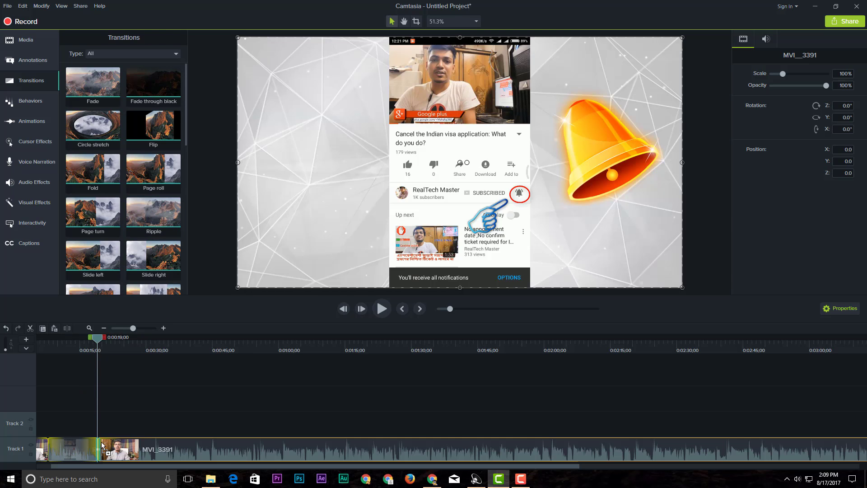
Step: Turn the system volume down to 0 and play back the Ripple transition from about 0:00:16
{"action": "left_click", "coordinate": [800, 477]}
{"action": "scroll", "coordinate": [802, 478], "scroll_direction": "down", "scroll_amount": 2}
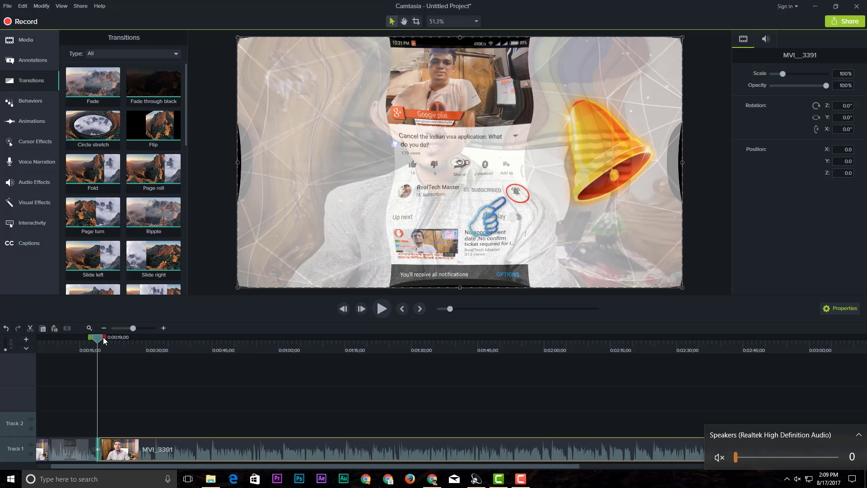
{"action": "left_click_drag", "start_coordinate": [98, 343], "coordinate": [85, 342]}
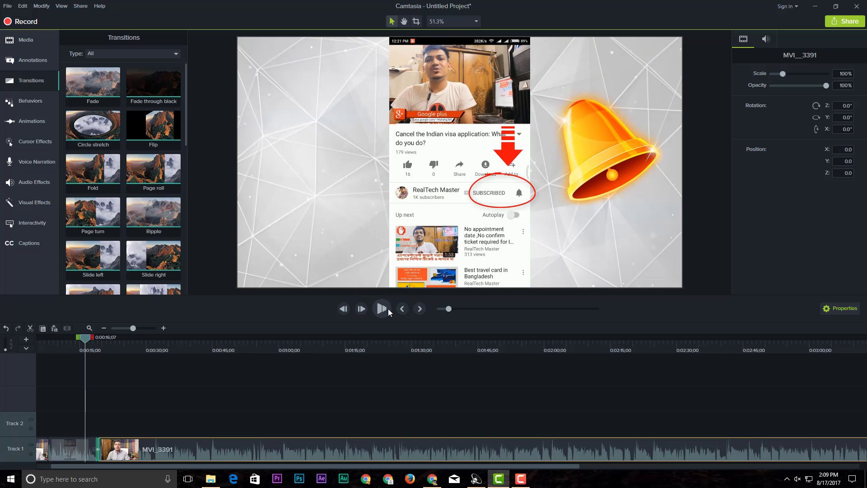
{"action": "left_click", "coordinate": [388, 308]}
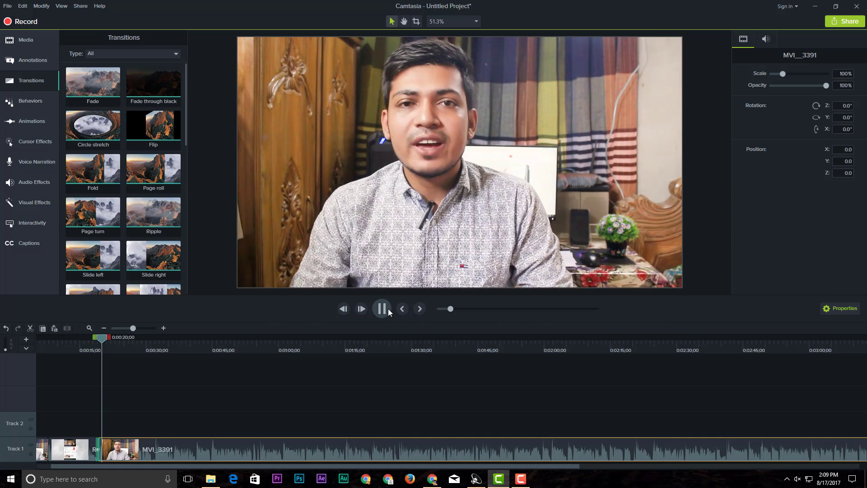
{"action": "left_click", "coordinate": [76, 139]}
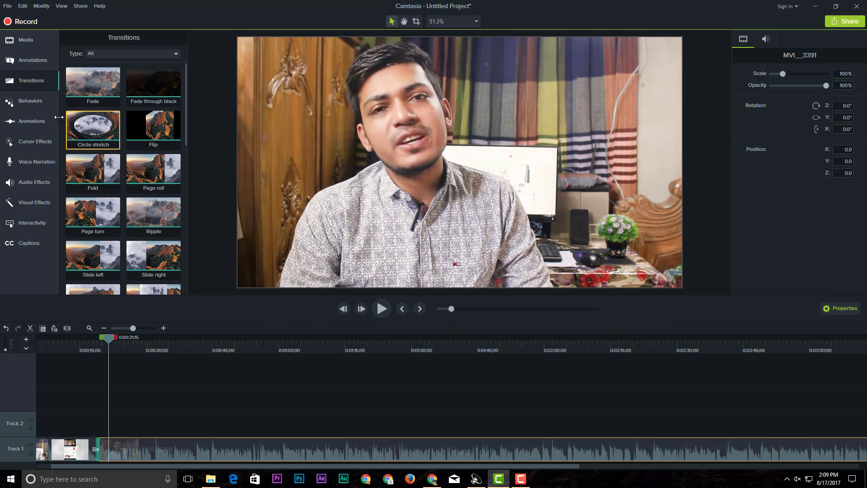
Step: Add the purple speech bubble callout at 0:00:21;15 and place it beside the presenter's shoulder
{"action": "left_click", "coordinate": [24, 66]}
{"action": "left_click_drag", "start_coordinate": [75, 111], "coordinate": [309, 135]}
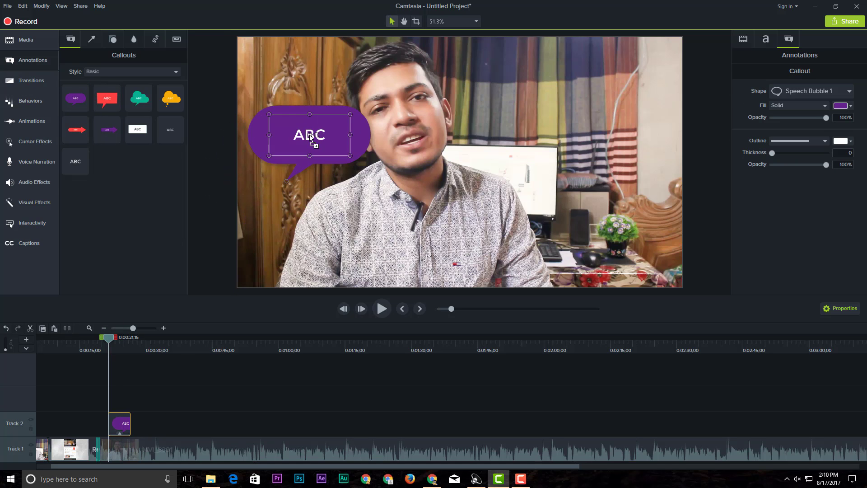
{"action": "left_click", "coordinate": [91, 40]}
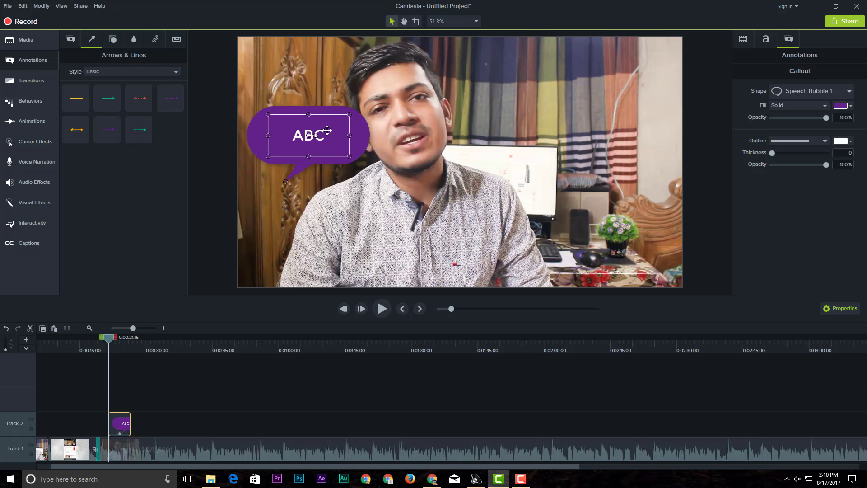
{"action": "left_click_drag", "start_coordinate": [327, 129], "coordinate": [315, 177]}
Step: Add a Blur over the plant and speaker behind the presenter and a yellow Highlighter over his chin and collar
{"action": "left_click", "coordinate": [133, 39]}
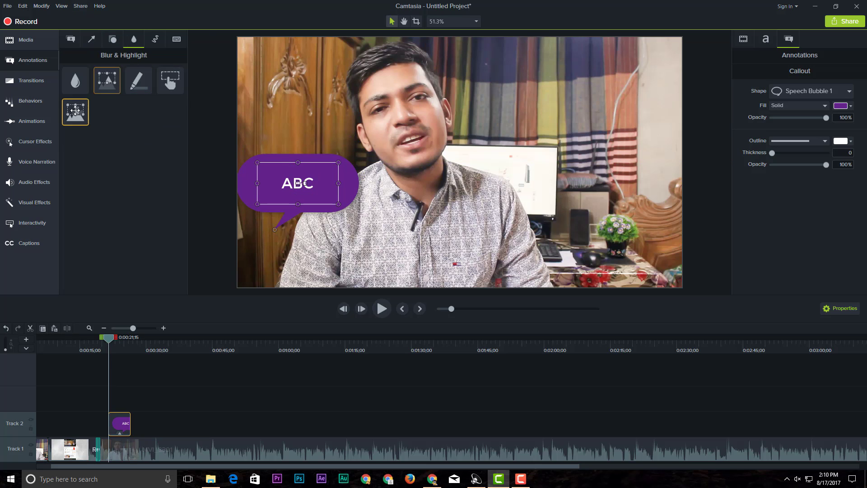
{"action": "left_click_drag", "start_coordinate": [76, 80], "coordinate": [596, 233]}
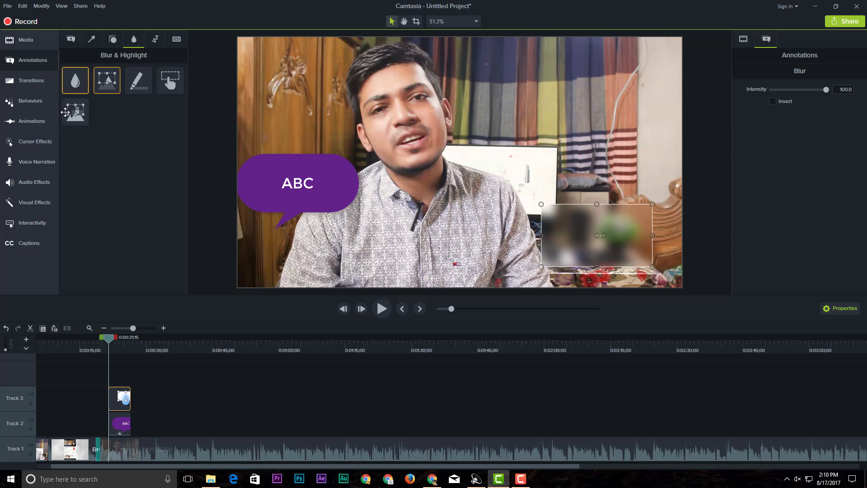
{"action": "left_click_drag", "start_coordinate": [138, 81], "coordinate": [423, 178]}
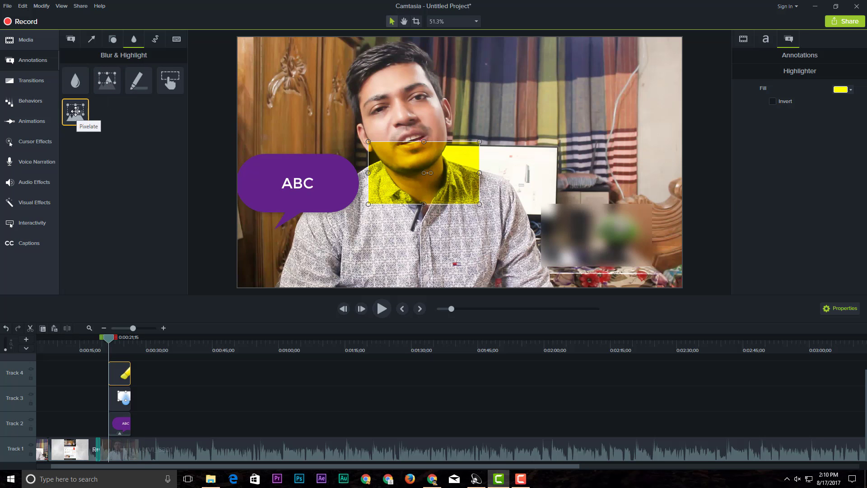
Step: Add a Pixelate effect over the speech bubble, enlarge it to cover the presenter's face, and set its intensity to 36.7
{"action": "left_click_drag", "start_coordinate": [76, 111], "coordinate": [303, 180]}
{"action": "left_click", "coordinate": [299, 145]}
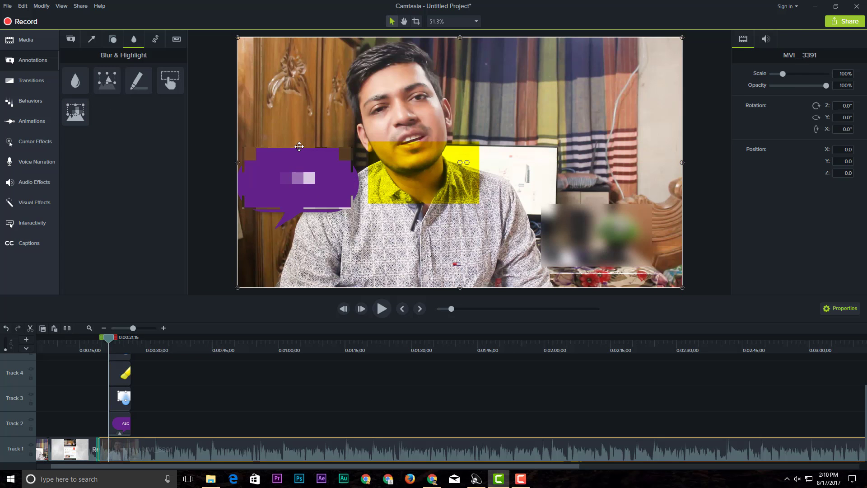
{"action": "left_click", "coordinate": [296, 155]}
{"action": "left_click_drag", "start_coordinate": [298, 147], "coordinate": [299, 117]}
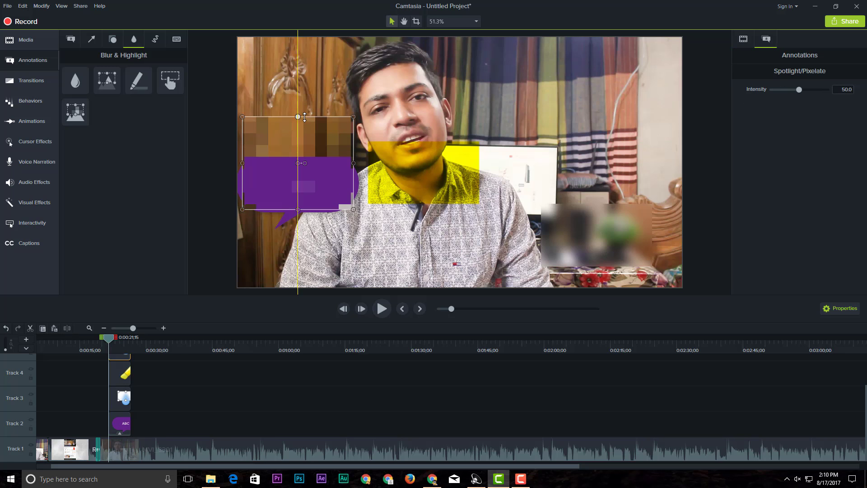
{"action": "left_click_drag", "start_coordinate": [353, 162], "coordinate": [491, 163]}
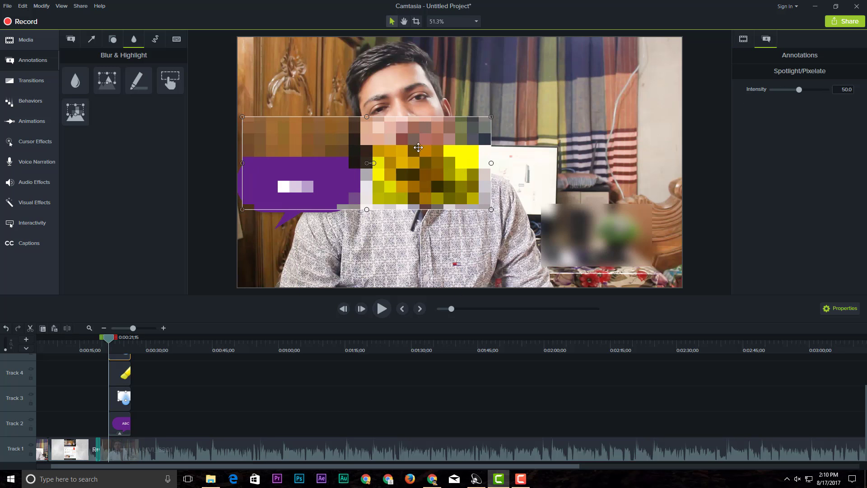
{"action": "left_click_drag", "start_coordinate": [367, 116], "coordinate": [367, 89]}
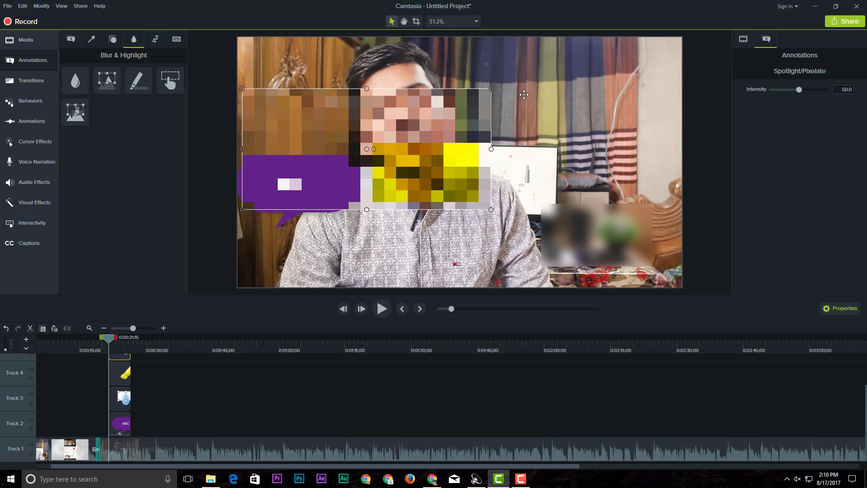
{"action": "mouse_move", "coordinate": [801, 90]}
{"action": "left_mouse_down"}
{"action": "mouse_move", "coordinate": [788, 89]}
{"action": "mouse_move", "coordinate": [817, 85]}
{"action": "mouse_move", "coordinate": [774, 94]}
{"action": "mouse_move", "coordinate": [791, 91]}
{"action": "left_mouse_up"}
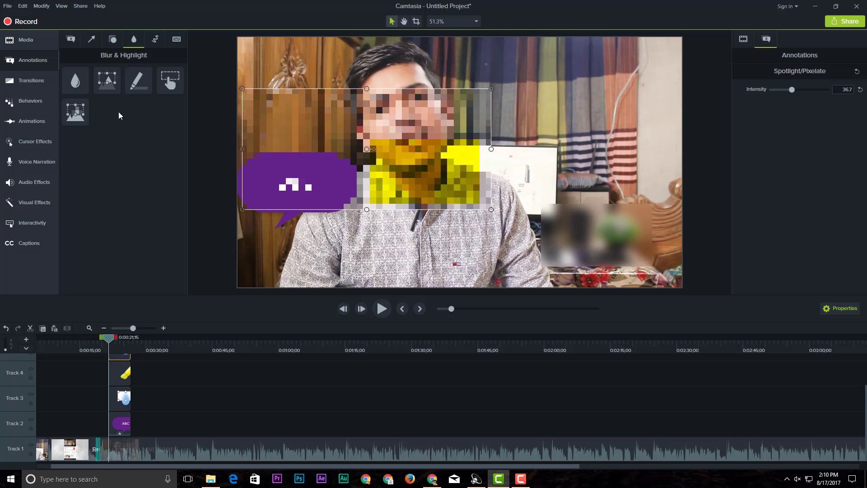
Step: Add a red Sketch Motion rectangle over the curtain beside the presenter, preview its drawing, and adjust its size
{"action": "left_click", "coordinate": [153, 40]}
{"action": "mouse_move", "coordinate": [107, 80]}
{"action": "left_mouse_down"}
{"action": "mouse_move", "coordinate": [614, 159]}
{"action": "mouse_move", "coordinate": [575, 142]}
{"action": "mouse_move", "coordinate": [533, 167]}
{"action": "left_mouse_up"}
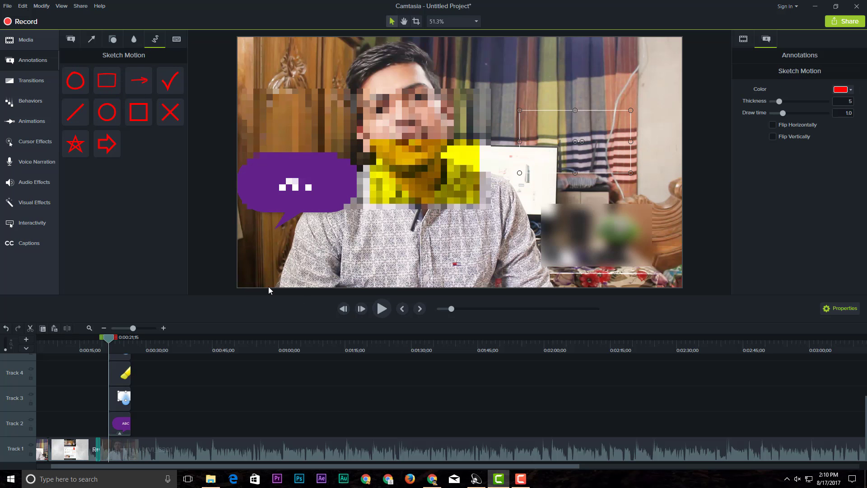
{"action": "left_click", "coordinate": [381, 307]}
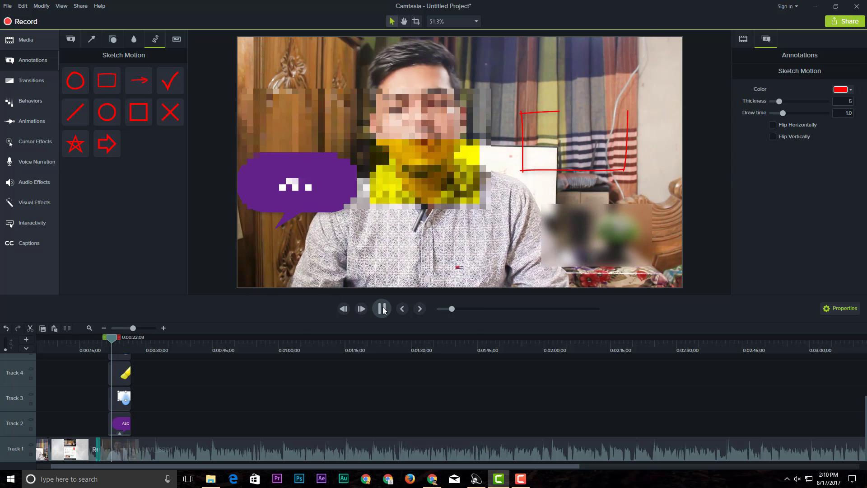
{"action": "key", "text": "space"}
{"action": "mouse_move", "coordinate": [527, 169]}
{"action": "left_mouse_down"}
{"action": "mouse_move", "coordinate": [553, 169]}
{"action": "mouse_move", "coordinate": [506, 169]}
{"action": "left_mouse_up"}
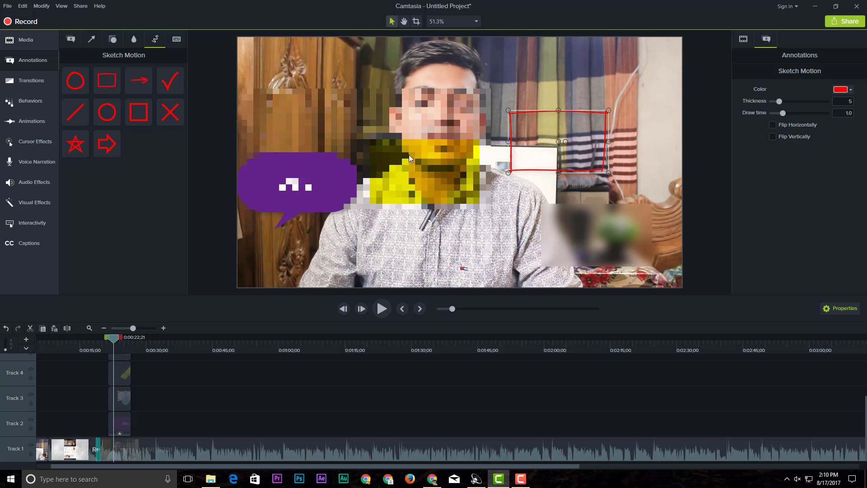
Step: Show callouts of all styles and place a yellow and a salmon text arrow callout on the video at 0:00:22;21
{"action": "left_click", "coordinate": [173, 42]}
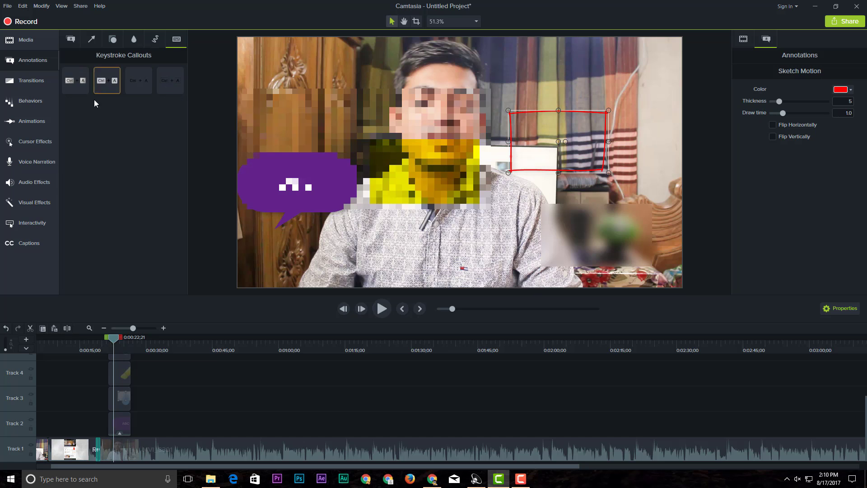
{"action": "left_click", "coordinate": [70, 39]}
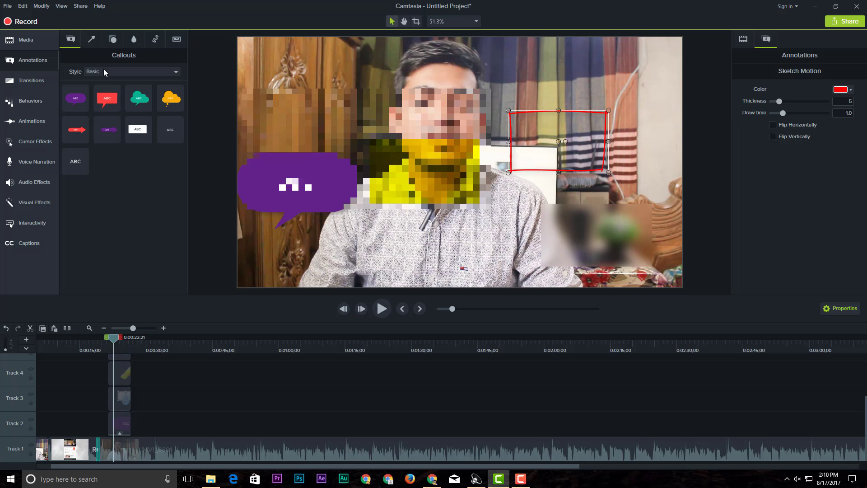
{"action": "left_click", "coordinate": [105, 72]}
{"action": "left_click", "coordinate": [102, 81]}
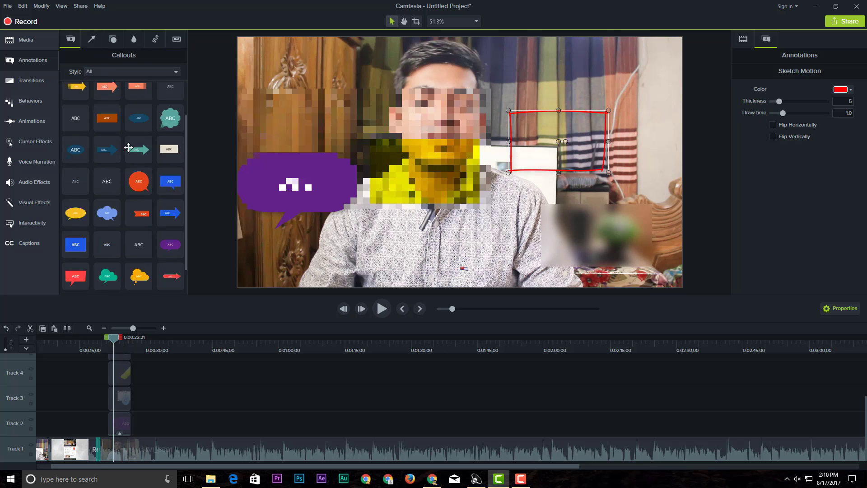
{"action": "left_click_drag", "start_coordinate": [85, 132], "coordinate": [363, 113]}
{"action": "left_click_drag", "start_coordinate": [99, 134], "coordinate": [501, 144]}
Step: Replace the text in the yellow arrow callout with "nbjj"
{"action": "left_click", "coordinate": [366, 110]}
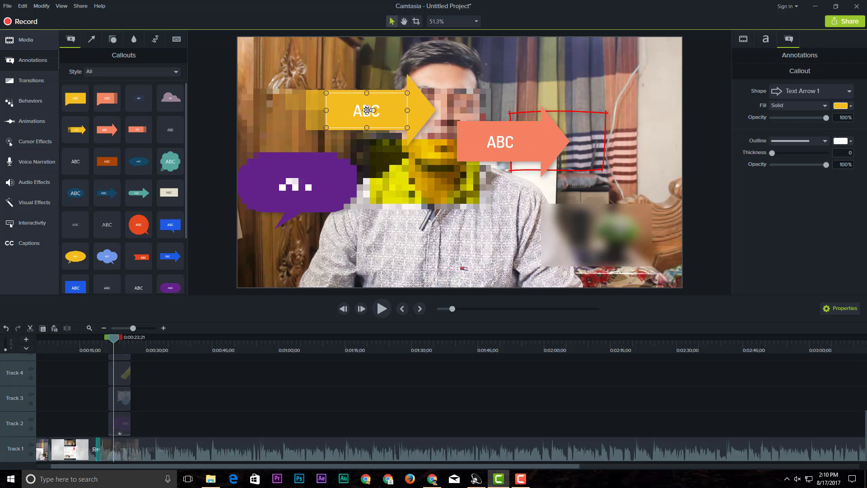
{"action": "double_click", "coordinate": [367, 109]}
{"action": "type", "text": "H"}
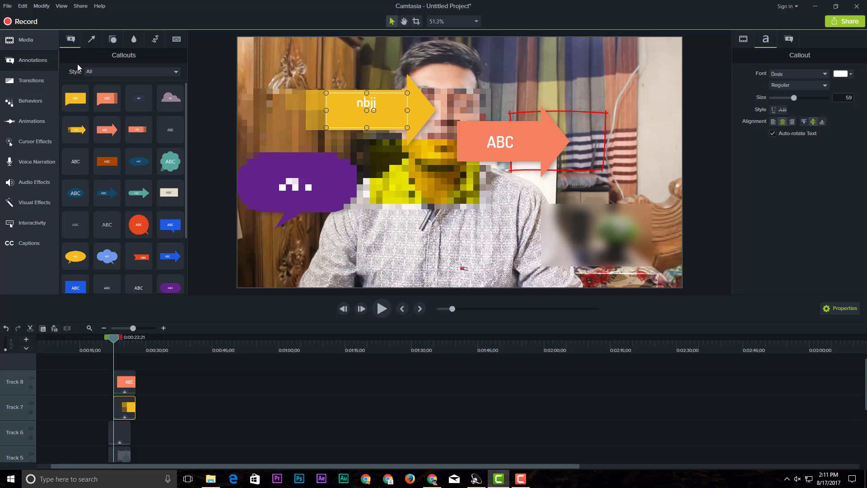
Step: Look through the available transitions down to the end of the collection and open the behavior presets
{"action": "left_click", "coordinate": [32, 81]}
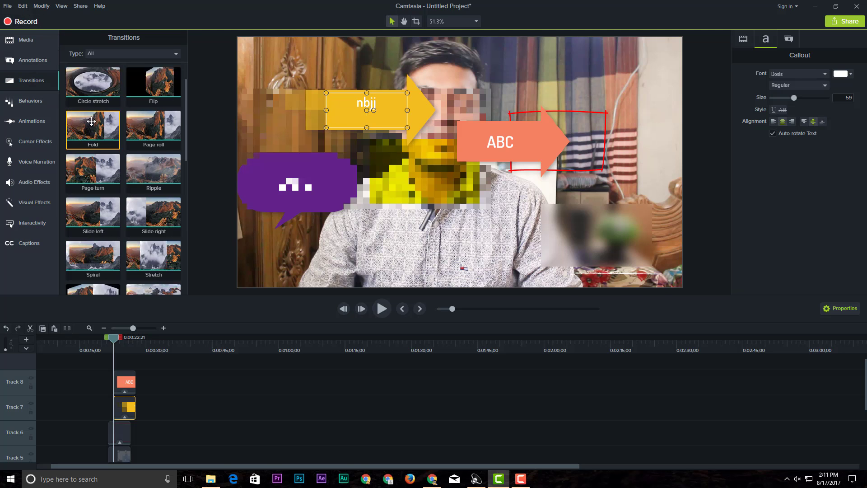
{"action": "scroll", "coordinate": [92, 136], "scroll_direction": "down", "scroll_amount": 5}
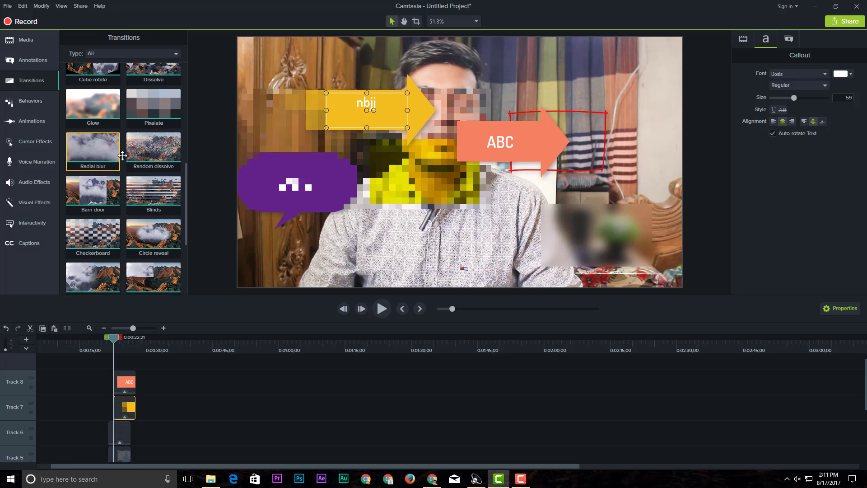
{"action": "scroll", "coordinate": [129, 192], "scroll_direction": "down", "scroll_amount": 1}
{"action": "scroll", "coordinate": [129, 193], "scroll_direction": "down", "scroll_amount": 3}
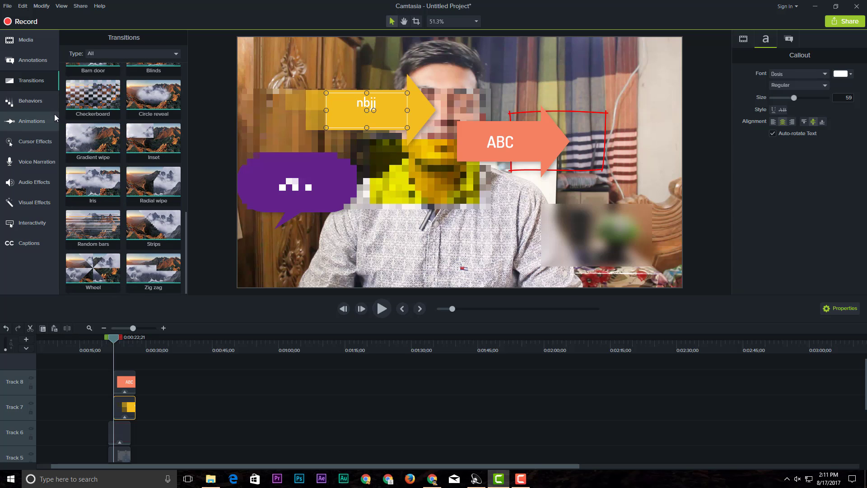
{"action": "left_click", "coordinate": [22, 103]}
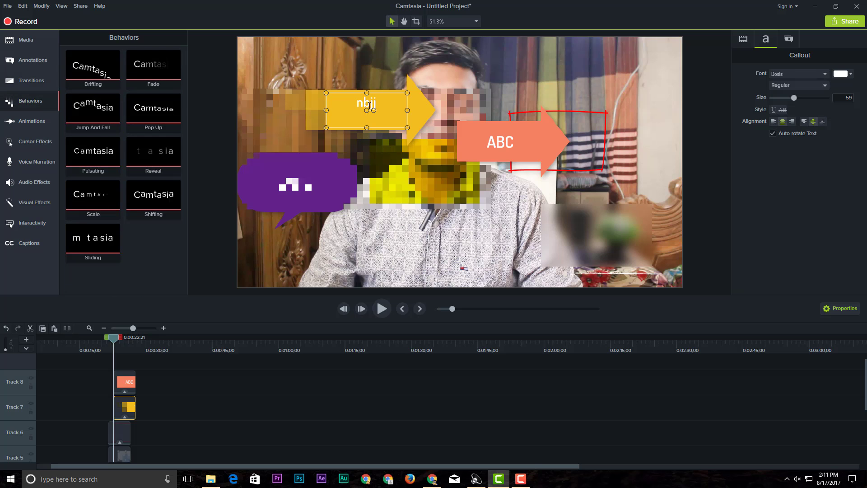
Step: Apply the Drifting behavior to the salmon "ABC" arrow callout and preview the playback
{"action": "left_click", "coordinate": [519, 155]}
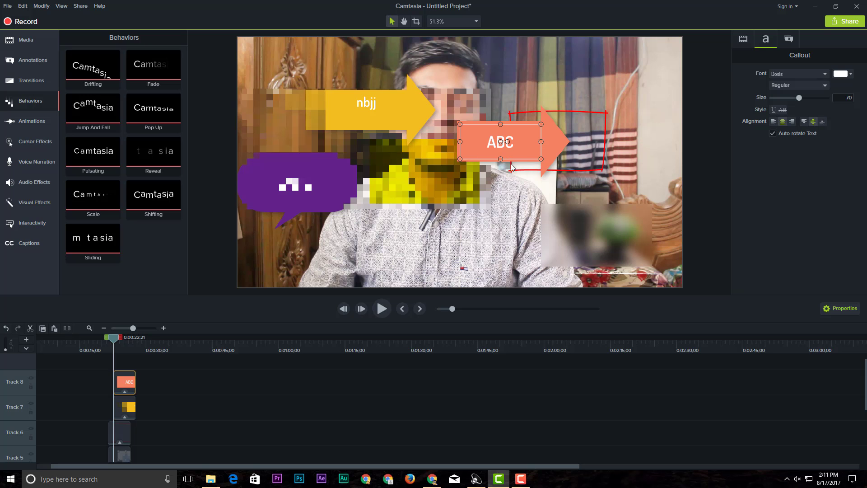
{"action": "left_click", "coordinate": [377, 310]}
{"action": "left_click", "coordinate": [379, 309]}
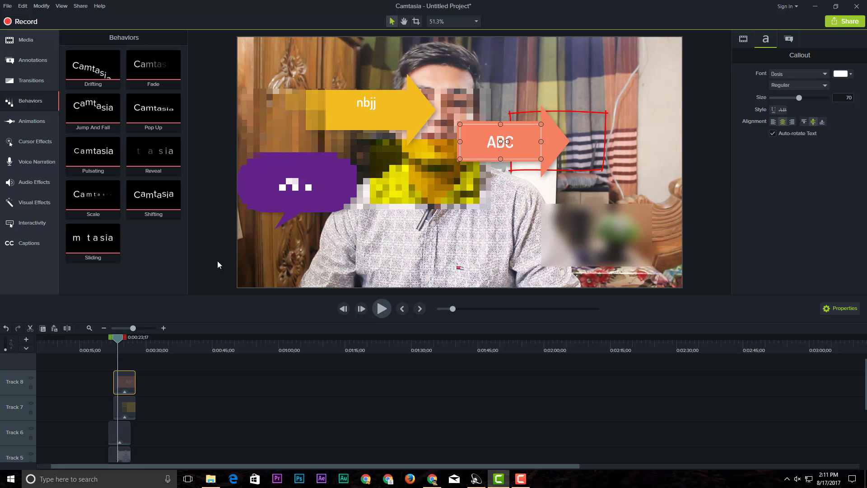
{"action": "left_click_drag", "start_coordinate": [102, 77], "coordinate": [503, 148]}
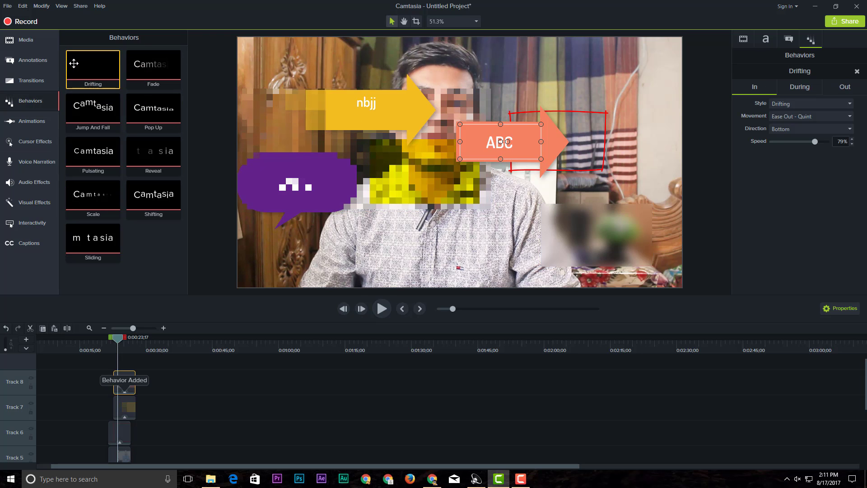
{"action": "left_click", "coordinate": [380, 309]}
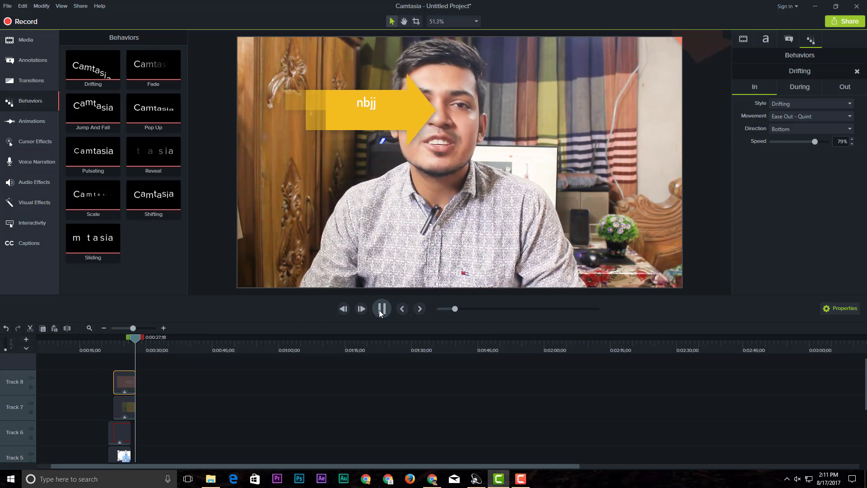
{"action": "left_click", "coordinate": [381, 308]}
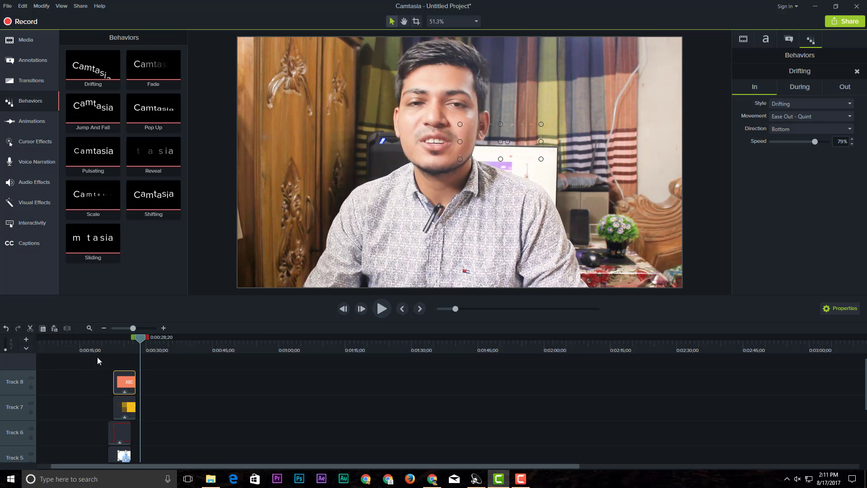
Step: Return the playhead to 0:00:19;20 and delete the annotations on the tracks between the main video and the salmon arrow callout
{"action": "left_click_drag", "start_coordinate": [140, 342], "coordinate": [100, 343]}
{"action": "left_click_drag", "start_coordinate": [171, 420], "coordinate": [107, 419]}
{"action": "key", "text": "Delete"}
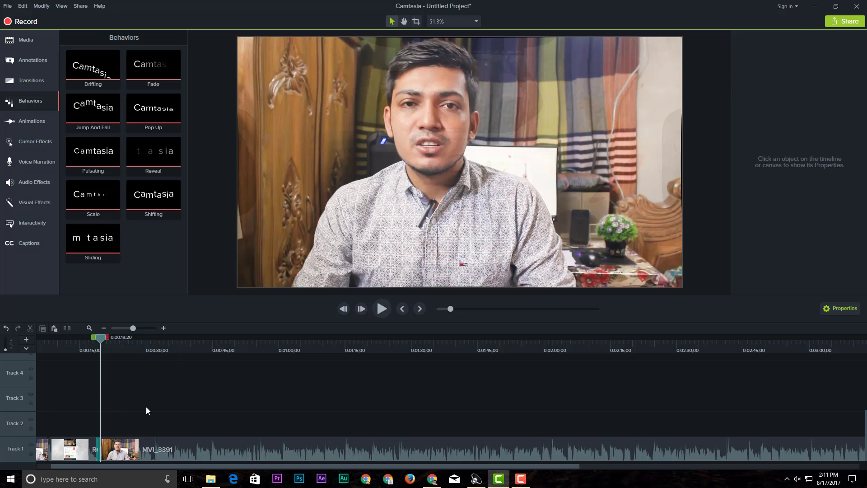
Step: Play the video from 0:00:19;20 to preview the salmon arrow callout's animation
{"action": "left_click", "coordinate": [382, 307]}
{"action": "scroll", "coordinate": [328, 399], "scroll_direction": "up", "scroll_amount": 5}
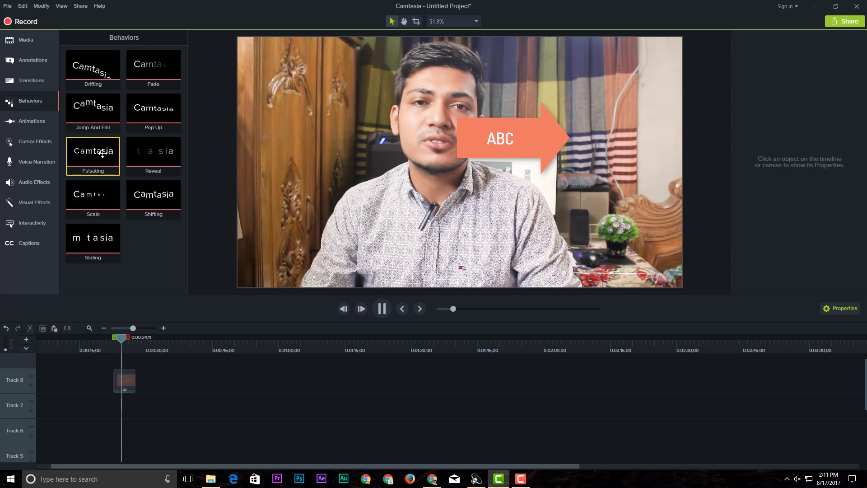
{"action": "left_click", "coordinate": [383, 308]}
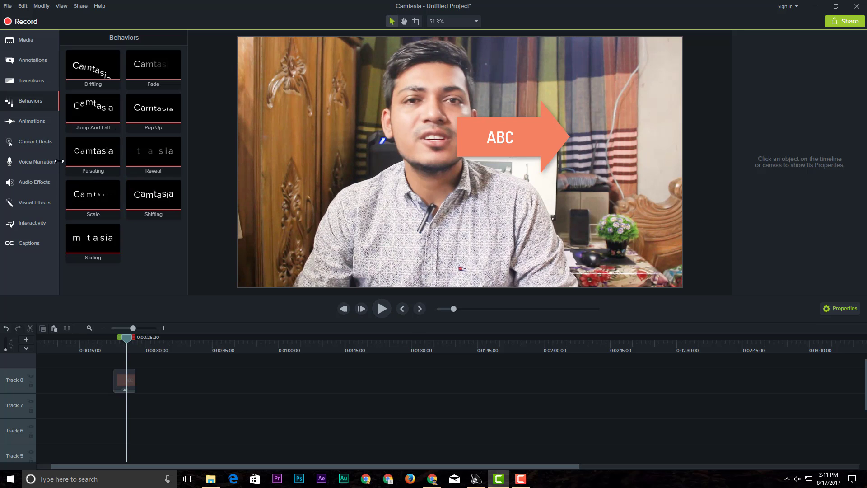
Step: Look through the cursor, left-click and right-click effects, and examine the voice narration recording options
{"action": "left_click", "coordinate": [26, 124]}
{"action": "left_click", "coordinate": [15, 142]}
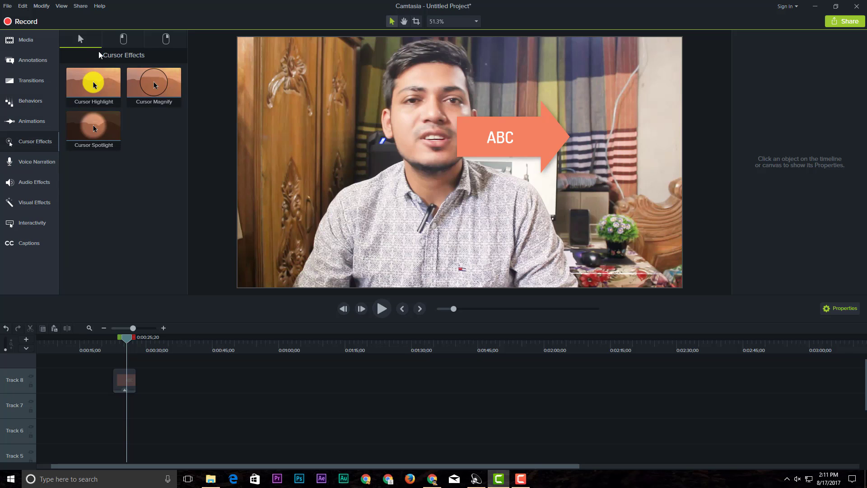
{"action": "left_click", "coordinate": [123, 45]}
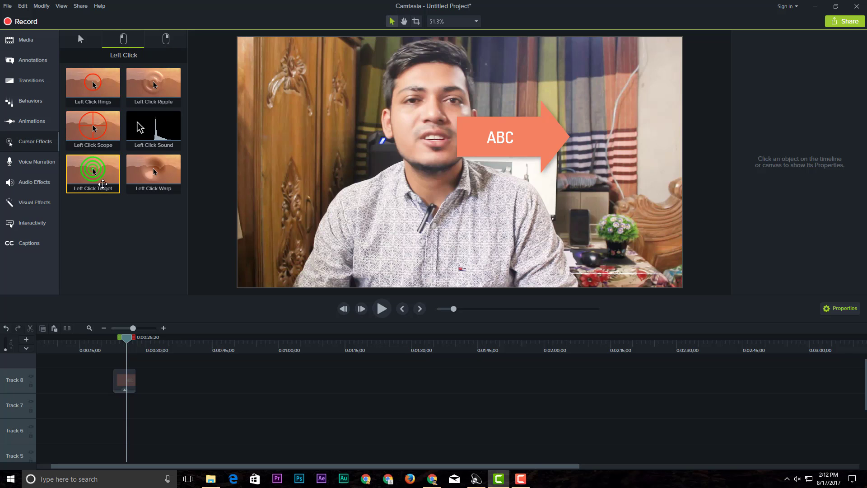
{"action": "left_click", "coordinate": [165, 41]}
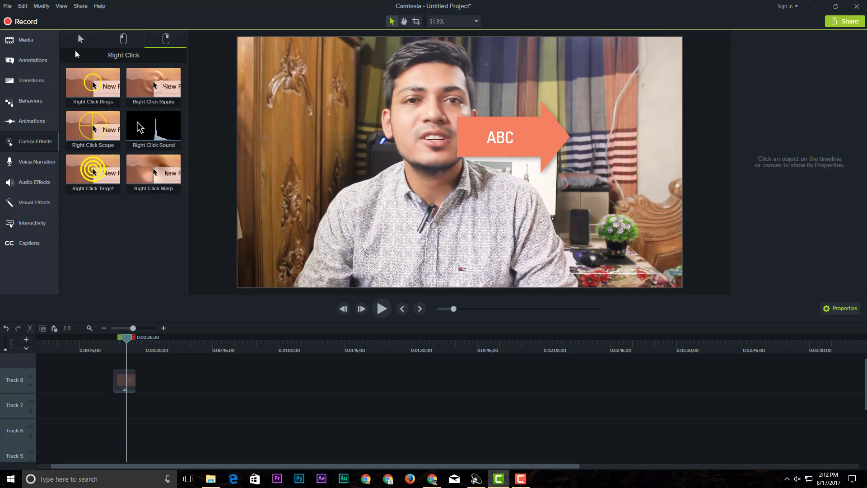
{"action": "left_click", "coordinate": [30, 167]}
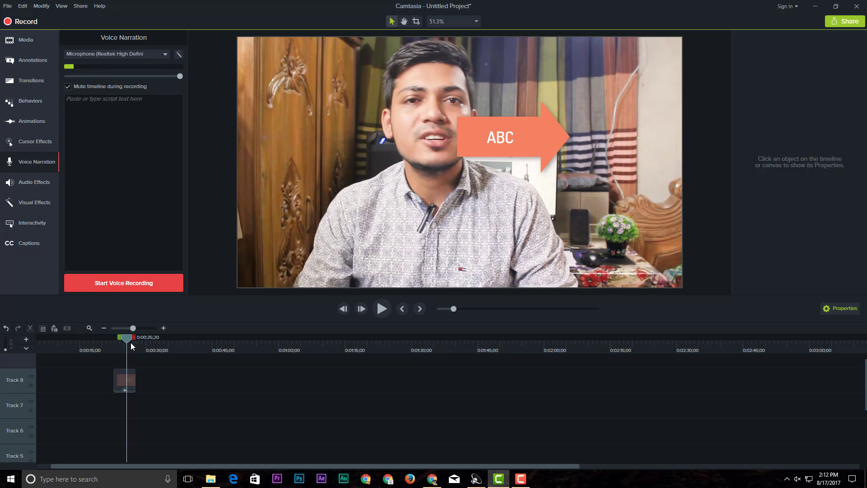
{"action": "scroll", "coordinate": [385, 408], "scroll_direction": "down", "scroll_amount": 3}
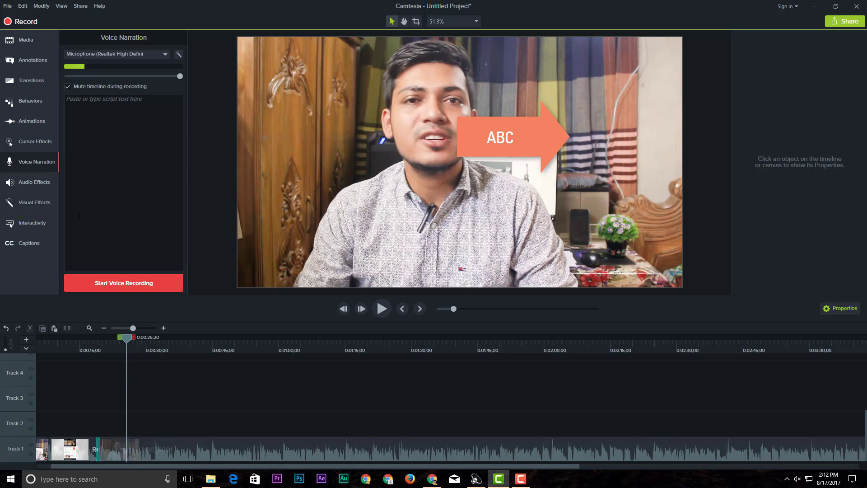
Step: Apply the Noise Removal and Volume Leveling audio effects to the MVI_3391 clip on Track 1
{"action": "left_click", "coordinate": [27, 183]}
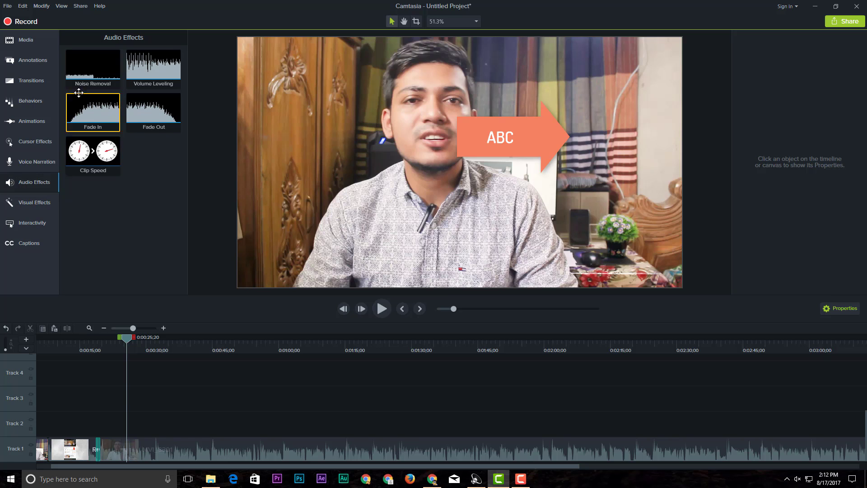
{"action": "left_click_drag", "start_coordinate": [88, 74], "coordinate": [176, 449]}
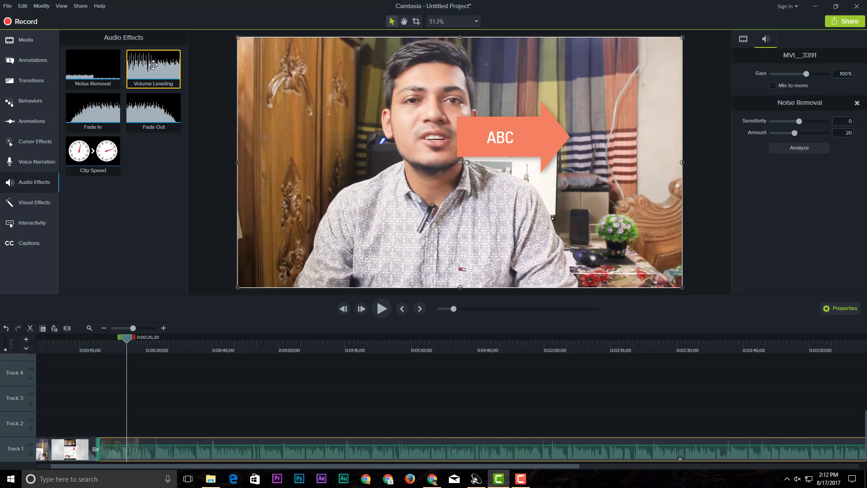
{"action": "left_click_drag", "start_coordinate": [160, 73], "coordinate": [199, 454]}
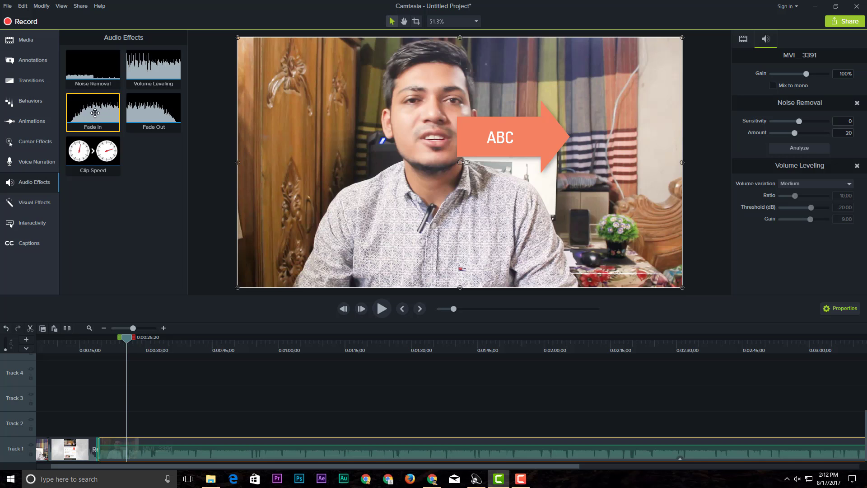
Step: Add audio Fade In and Fade Out effects to the MVI_3391 clip and check both ends of its audio
{"action": "left_click_drag", "start_coordinate": [91, 105], "coordinate": [143, 443]}
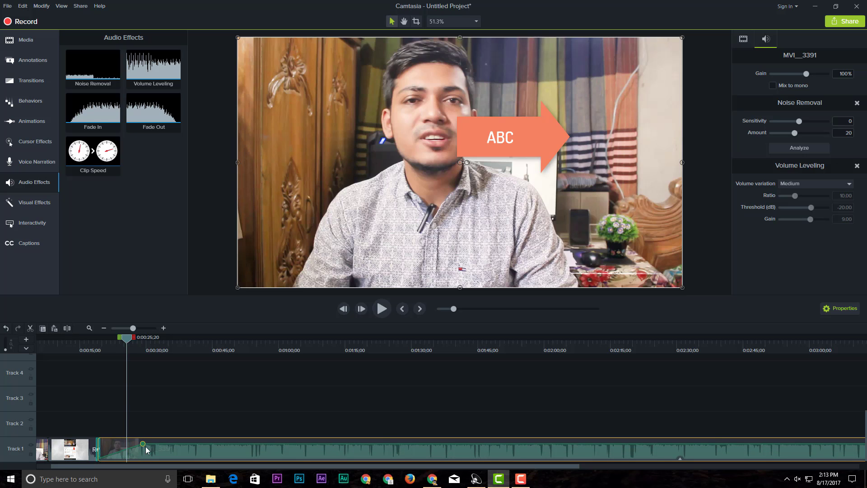
{"action": "left_click_drag", "start_coordinate": [123, 340], "coordinate": [300, 361]}
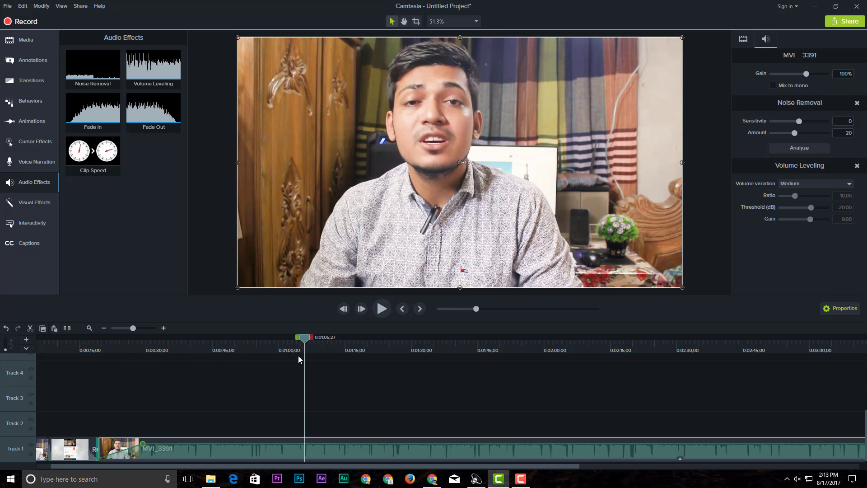
{"action": "left_click_drag", "start_coordinate": [148, 106], "coordinate": [524, 447]}
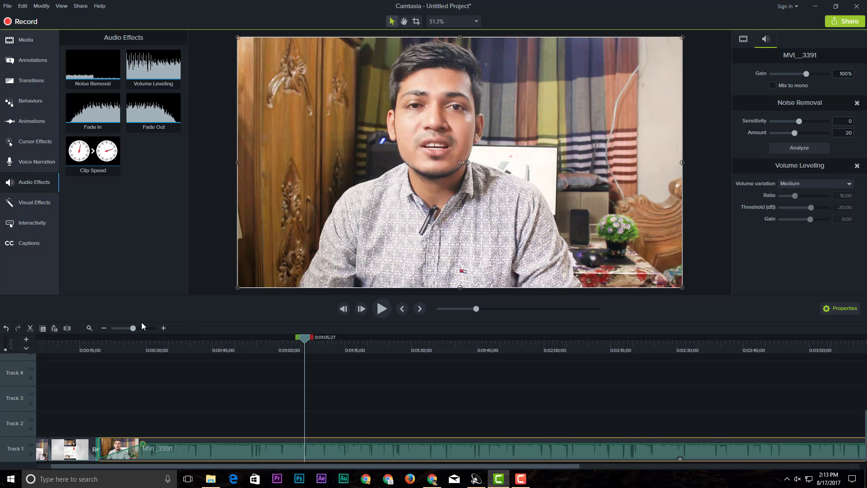
{"action": "left_click", "coordinate": [125, 329]}
{"action": "mouse_move", "coordinate": [300, 446]}
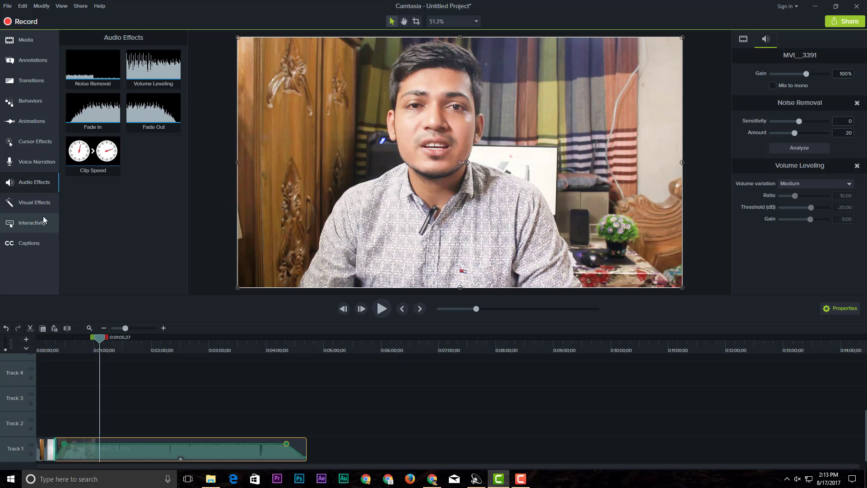
Step: Apply the Drop Shadow visual effect to the MVI_3391 clip and move the playhead to 0:01:20;02
{"action": "left_click", "coordinate": [35, 203]}
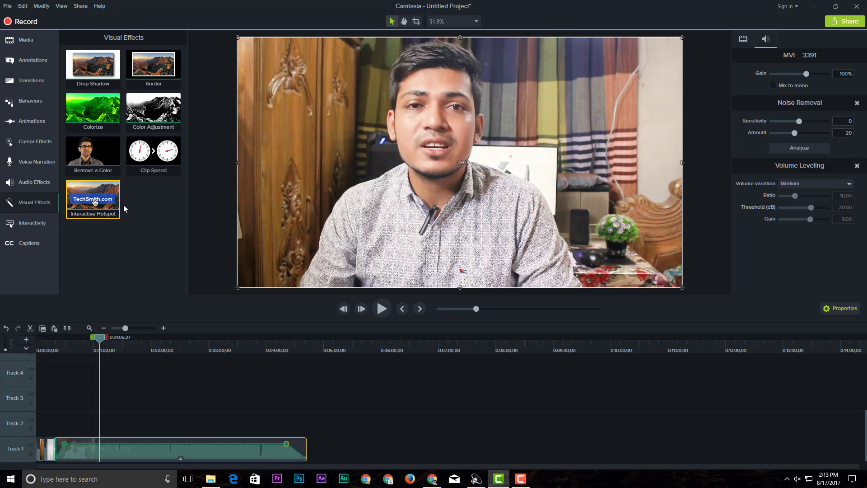
{"action": "left_click_drag", "start_coordinate": [92, 65], "coordinate": [145, 449]}
{"action": "mouse_move", "coordinate": [96, 351]}
{"action": "left_mouse_down"}
{"action": "mouse_move", "coordinate": [43, 351]}
{"action": "mouse_move", "coordinate": [113, 351]}
{"action": "left_mouse_up"}
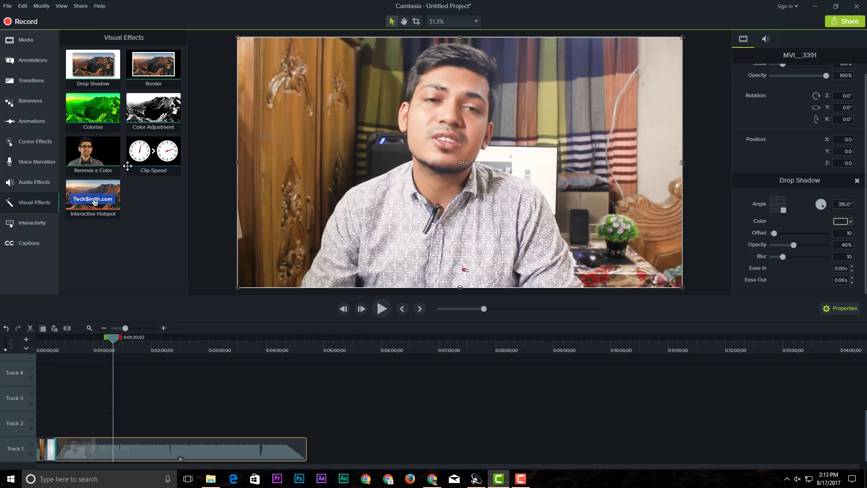
{"action": "left_click", "coordinate": [172, 392]}
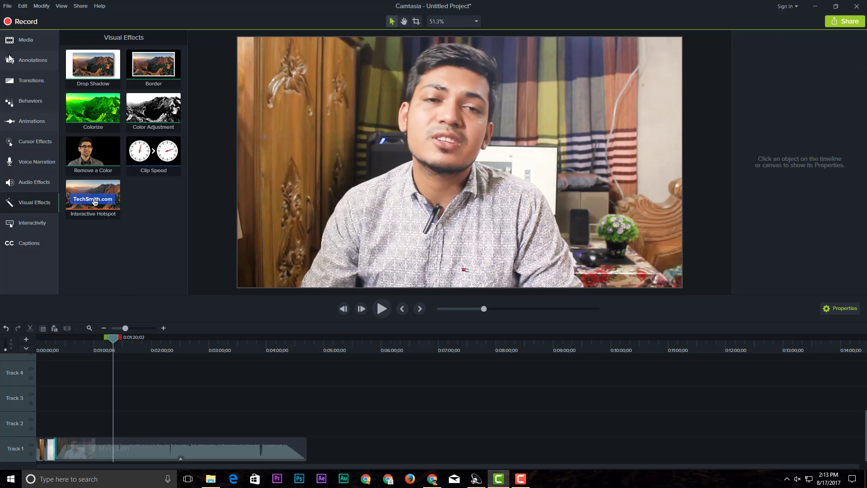
Step: Import the "free It" video from the Documents folder into the media bin
{"action": "left_click", "coordinate": [15, 41]}
{"action": "left_click", "coordinate": [7, 6]}
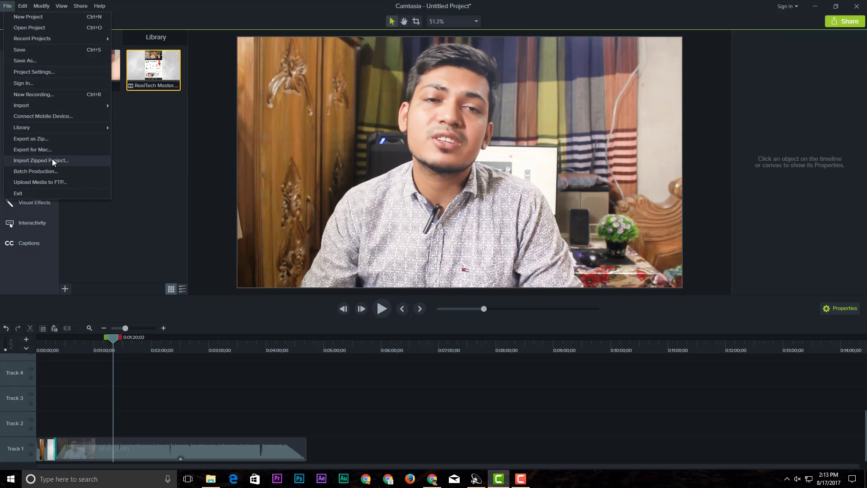
{"action": "left_click", "coordinate": [35, 14]}
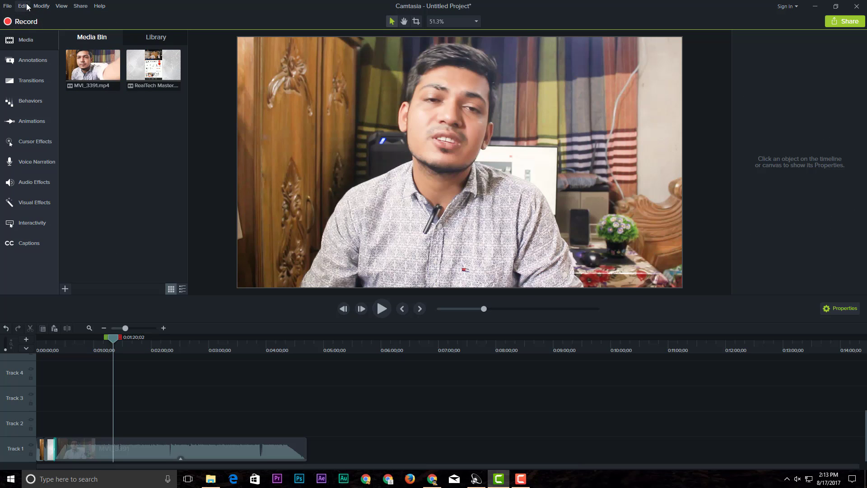
{"action": "left_click", "coordinate": [7, 6]}
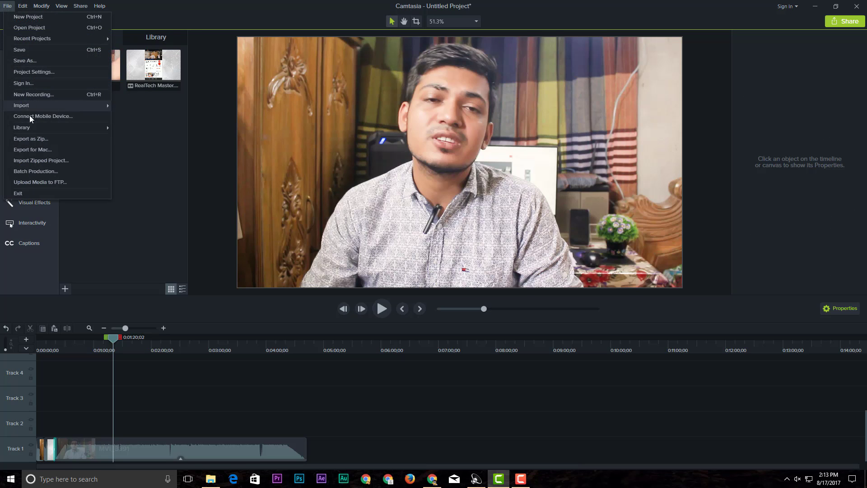
{"action": "mouse_move", "coordinate": [31, 108]}
{"action": "left_click", "coordinate": [136, 109]}
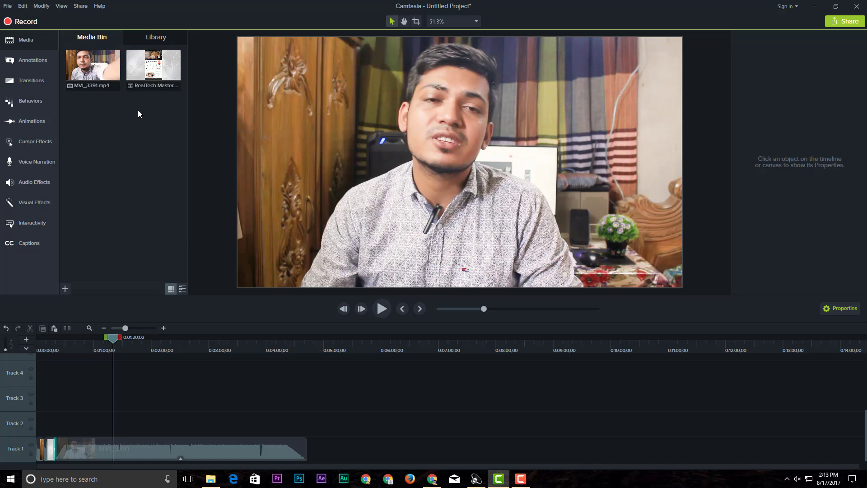
{"action": "left_click", "coordinate": [36, 108]}
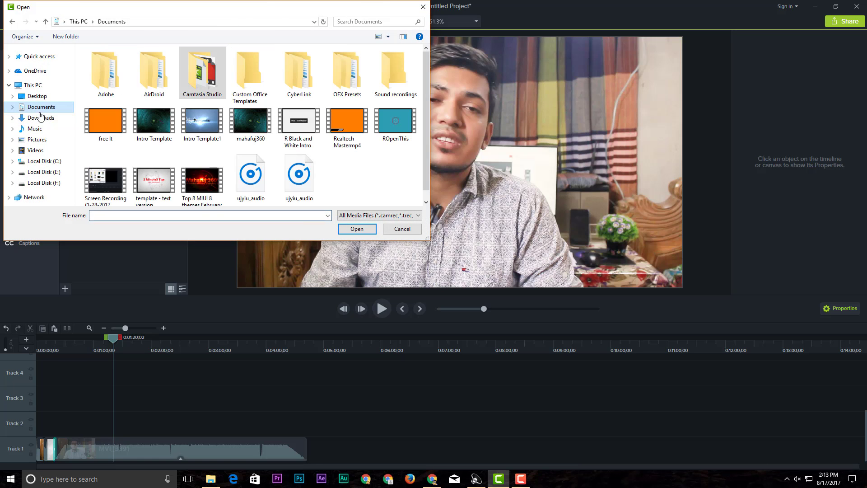
{"action": "left_click", "coordinate": [110, 120]}
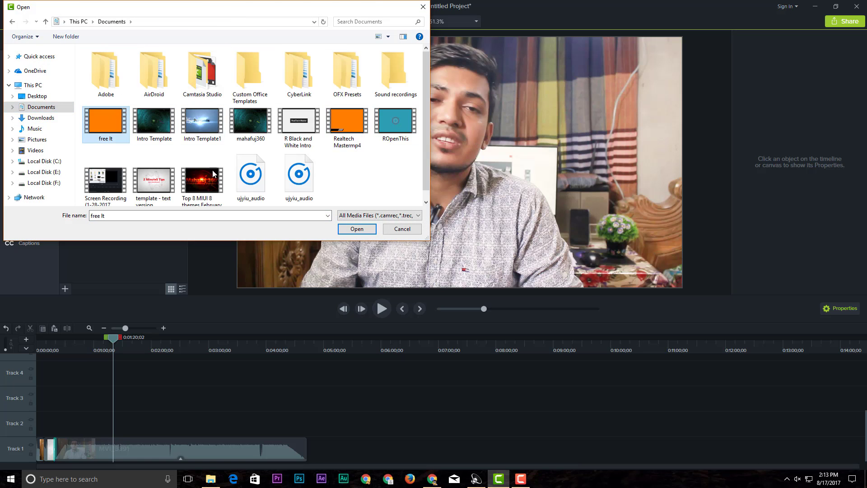
{"action": "left_click", "coordinate": [357, 229]}
Step: Place the free It.mp4 clip on Track 2 at 0:01:20;02 and preview it up to 0:01:25;00
{"action": "left_click_drag", "start_coordinate": [93, 115], "coordinate": [117, 454]}
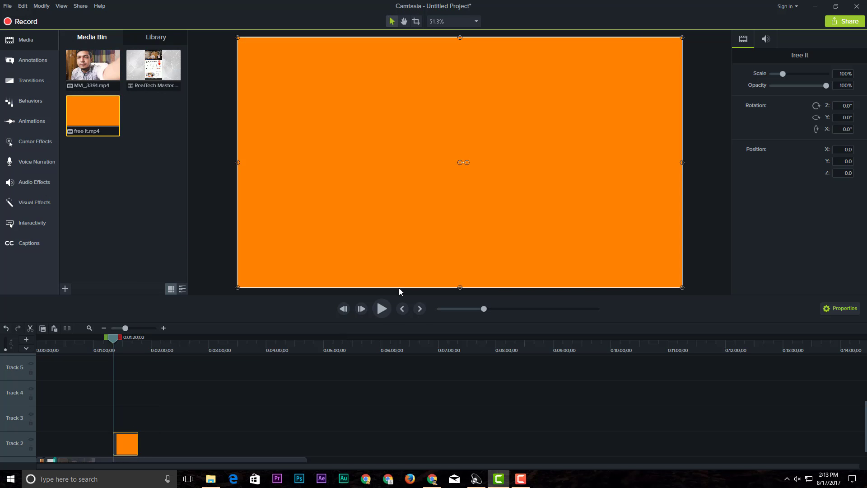
{"action": "left_click", "coordinate": [382, 309]}
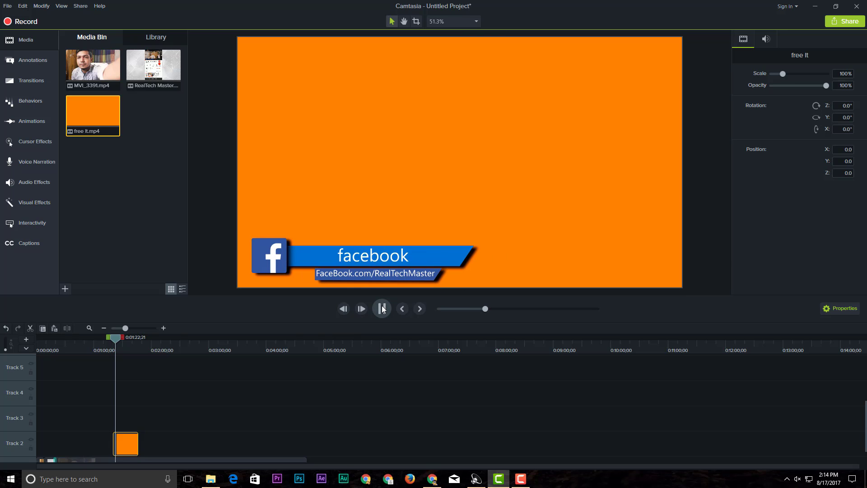
{"action": "left_click", "coordinate": [381, 308]}
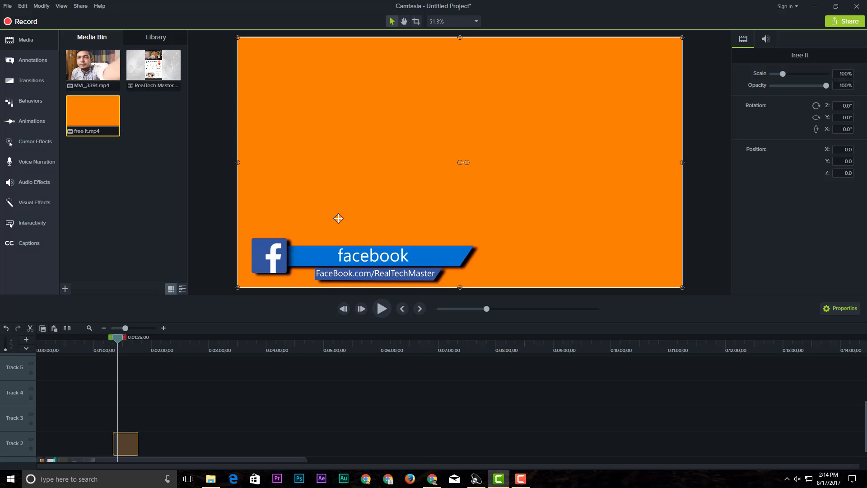
Step: Key out the free It clip's orange background with the Remove a Color effect and preview the result up to 0:01:31;21
{"action": "left_click", "coordinate": [25, 206]}
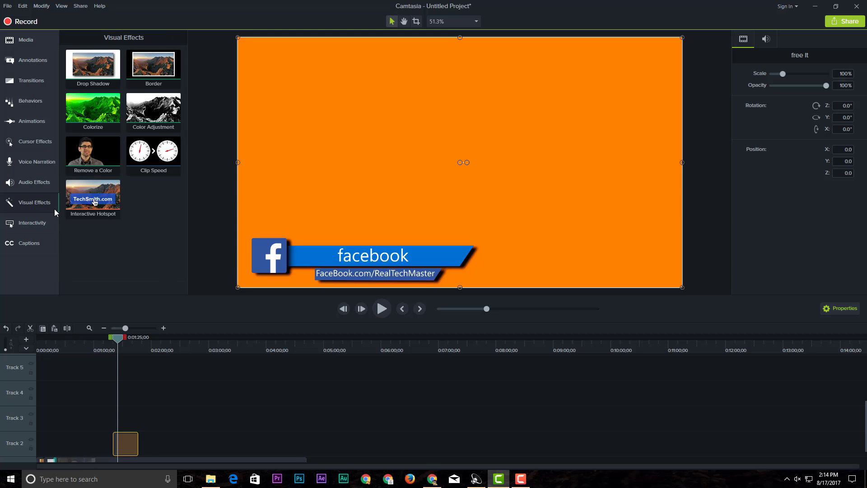
{"action": "left_click_drag", "start_coordinate": [121, 269], "coordinate": [122, 449]}
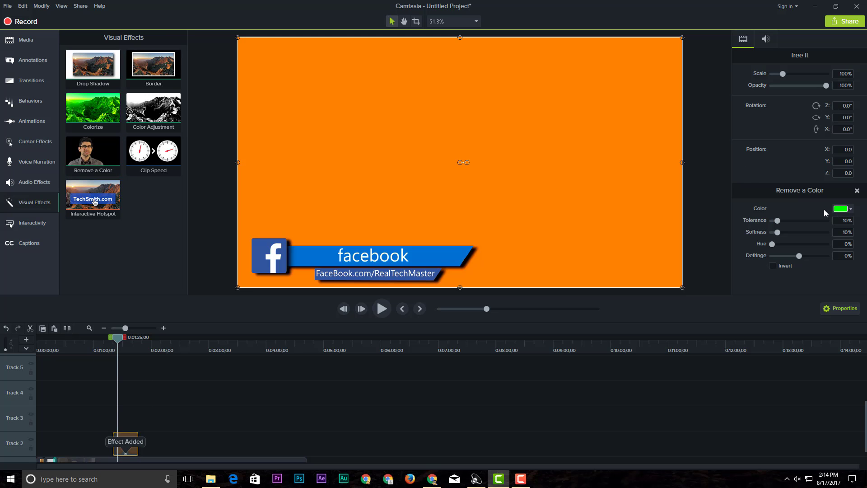
{"action": "left_click", "coordinate": [847, 211]}
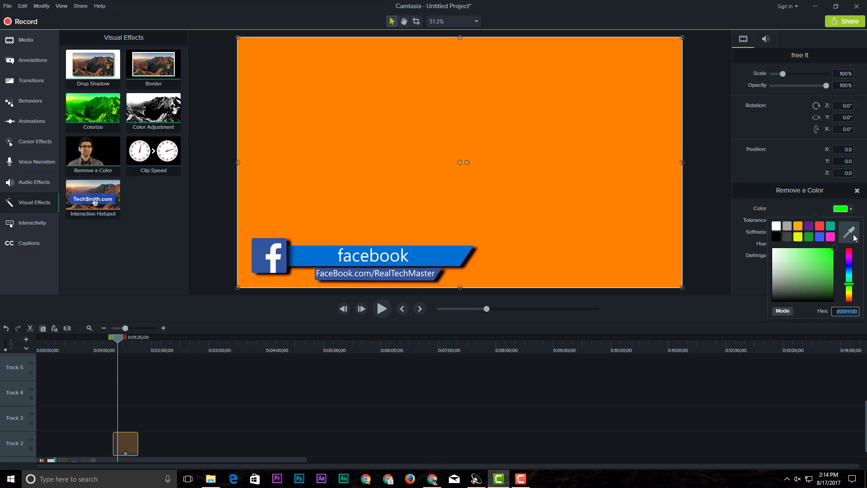
{"action": "left_click", "coordinate": [849, 232]}
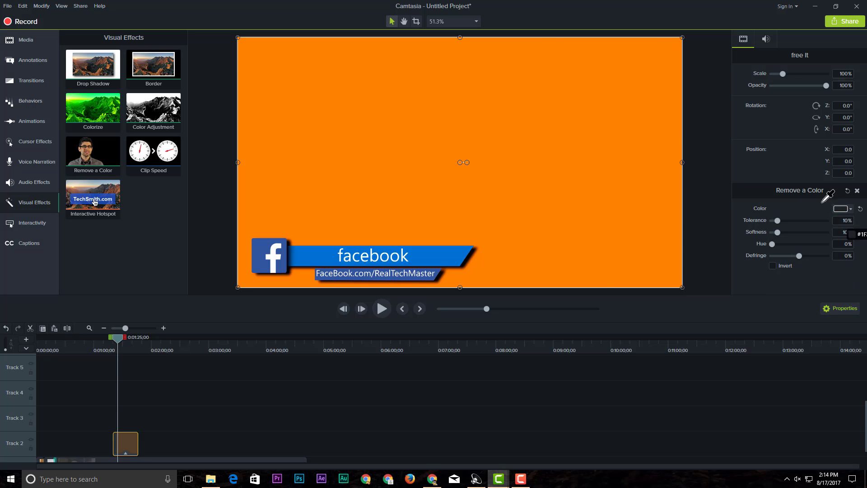
{"action": "left_click", "coordinate": [565, 86]}
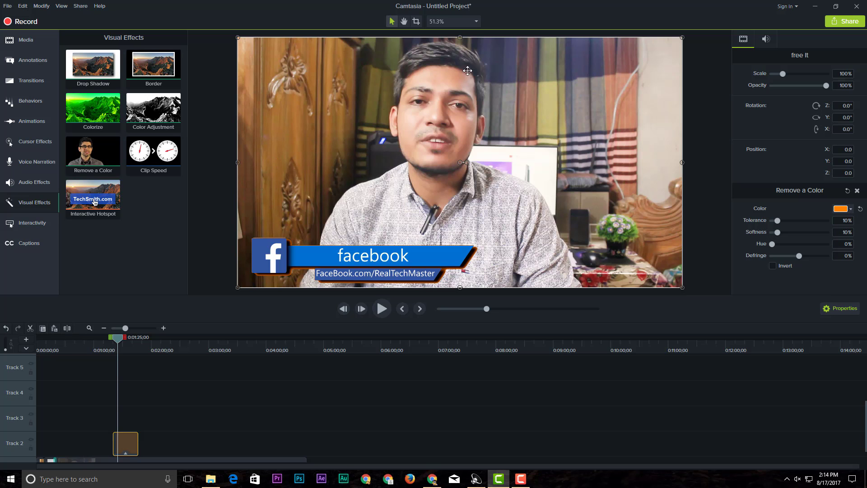
{"action": "left_click", "coordinate": [382, 309]}
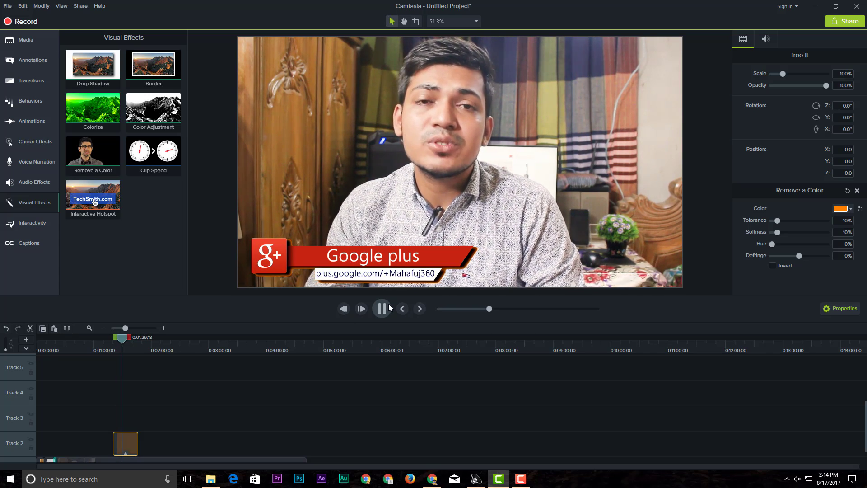
{"action": "left_click", "coordinate": [388, 308]}
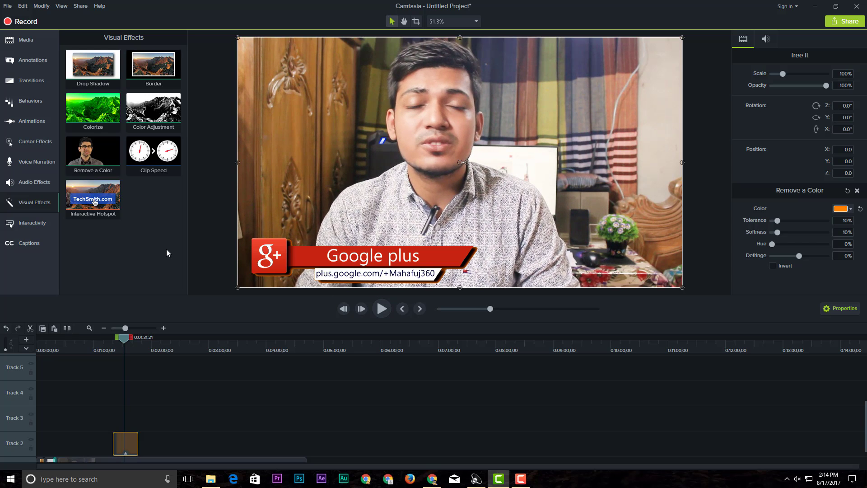
{"action": "left_click", "coordinate": [37, 225]}
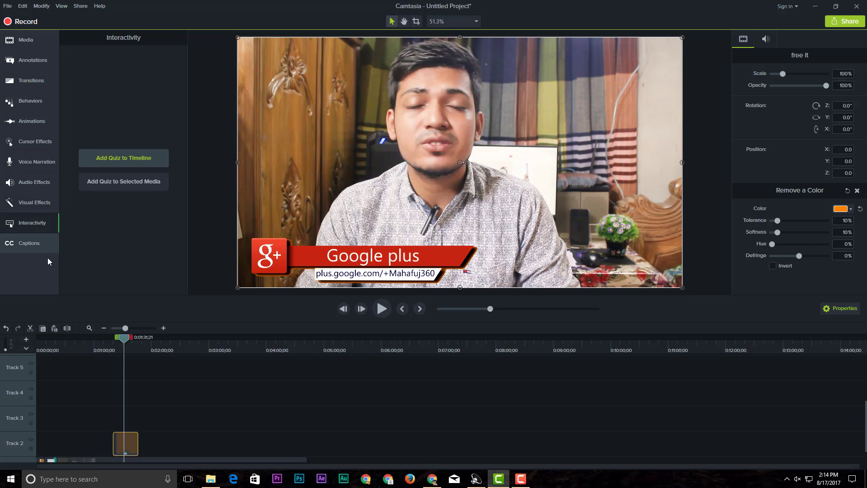
{"action": "left_click", "coordinate": [45, 244]}
{"action": "left_click", "coordinate": [32, 60]}
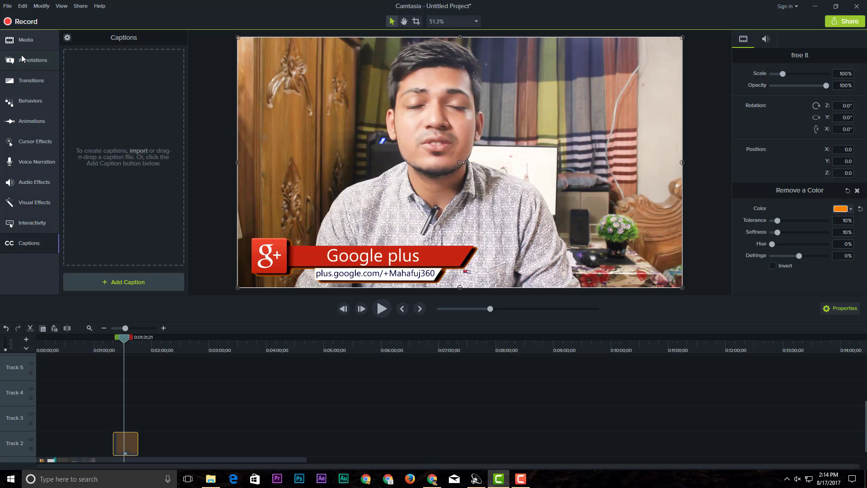
{"action": "left_click", "coordinate": [264, 392]}
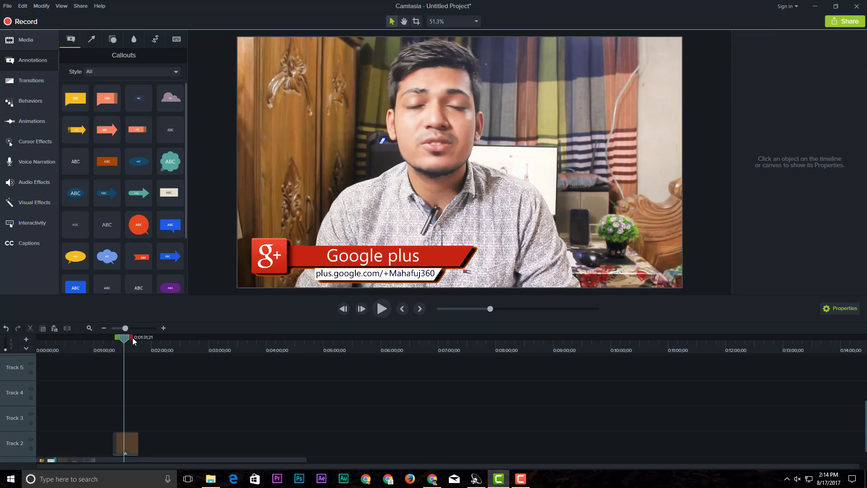
Step: Select a timeline range ending at 0:02:37;09, then move the playhead past it to 0:02:52;22
{"action": "left_click_drag", "start_coordinate": [125, 338], "coordinate": [193, 338]}
{"action": "scroll", "coordinate": [212, 370], "scroll_direction": "down", "scroll_amount": 1}
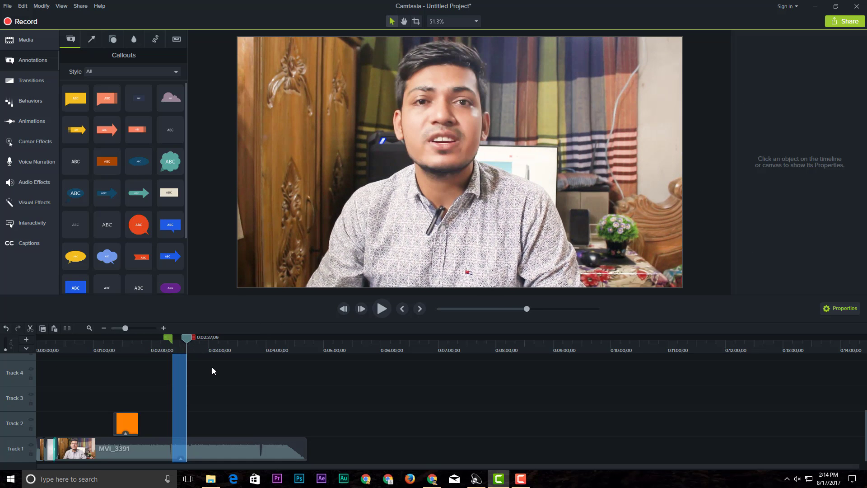
{"action": "left_click_drag", "start_coordinate": [187, 338], "coordinate": [179, 340]}
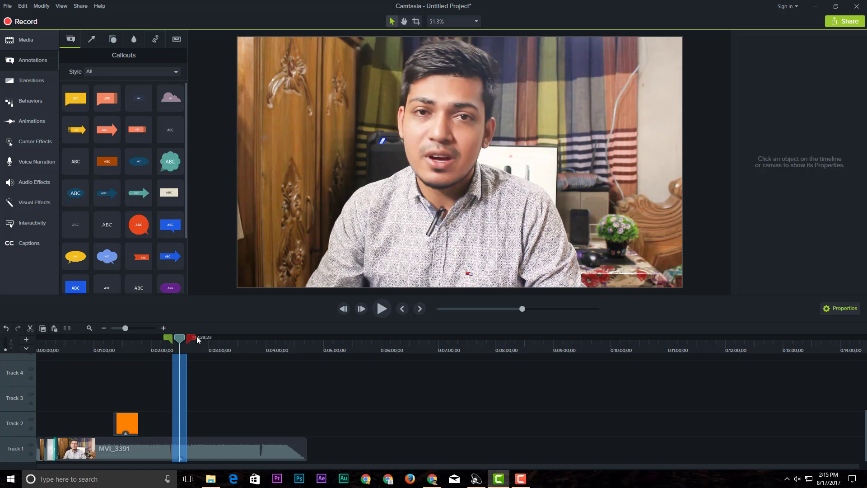
{"action": "left_click", "coordinate": [197, 337]}
{"action": "left_click_drag", "start_coordinate": [197, 338], "coordinate": [254, 341]}
{"action": "left_click", "coordinate": [127, 327]}
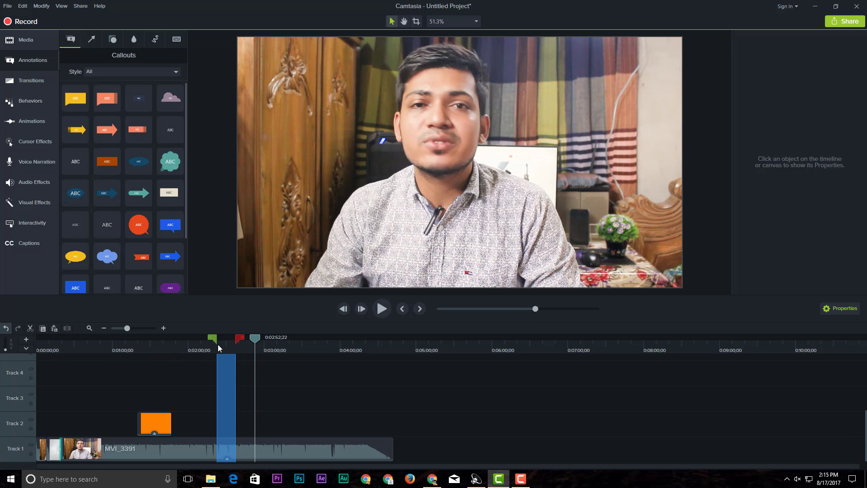
Step: Move the free It clip to Track 3 so that it ends at the start of the selected range
{"action": "left_click_drag", "start_coordinate": [257, 340], "coordinate": [208, 341]}
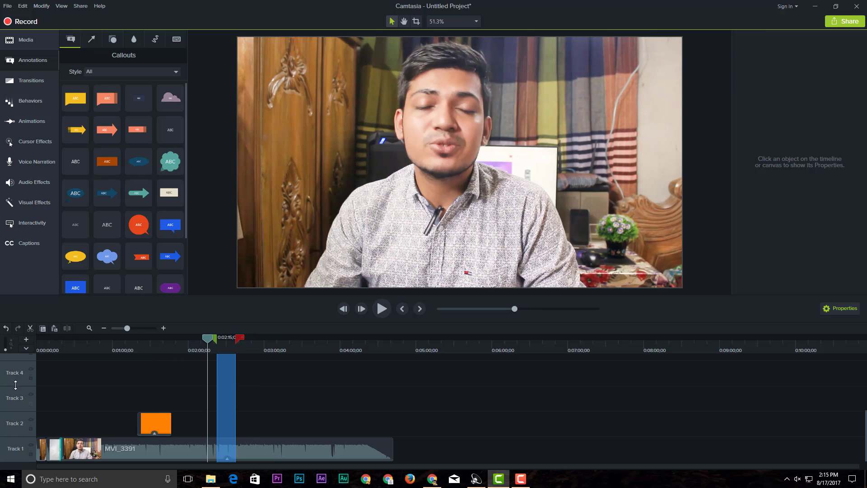
{"action": "left_click_drag", "start_coordinate": [164, 421], "coordinate": [196, 398]}
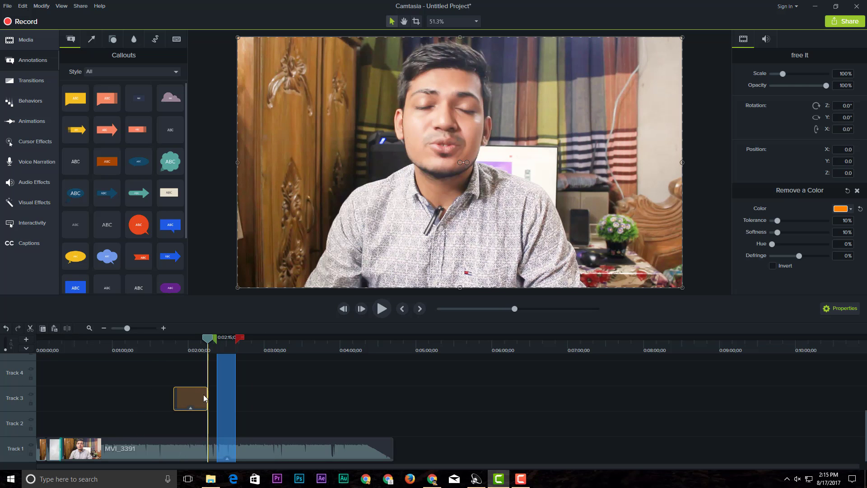
{"action": "left_click_drag", "start_coordinate": [200, 398], "coordinate": [203, 397]}
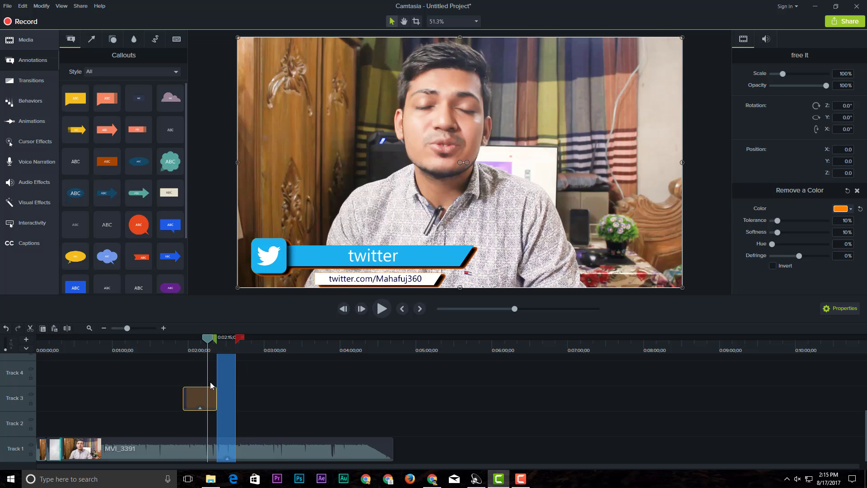
Step: Select the range from 0:02:04;28 to 0:02:08;26, cut it from all tracks, and undo the cut
{"action": "left_click", "coordinate": [197, 336]}
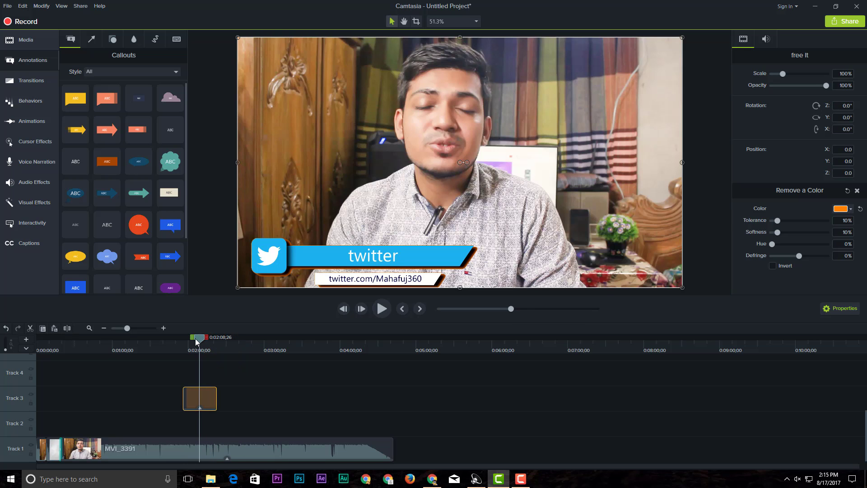
{"action": "left_click_drag", "start_coordinate": [194, 339], "coordinate": [188, 340]}
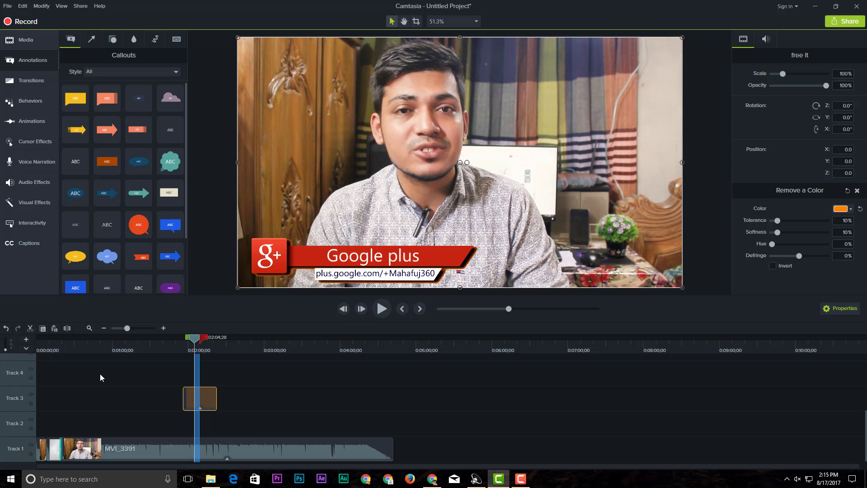
{"action": "left_click", "coordinate": [28, 328]}
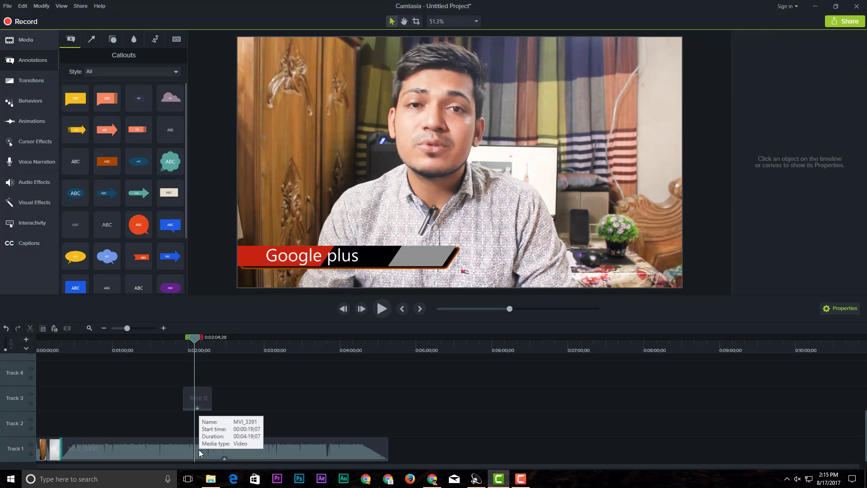
{"action": "key", "text": "ctrl+z"}
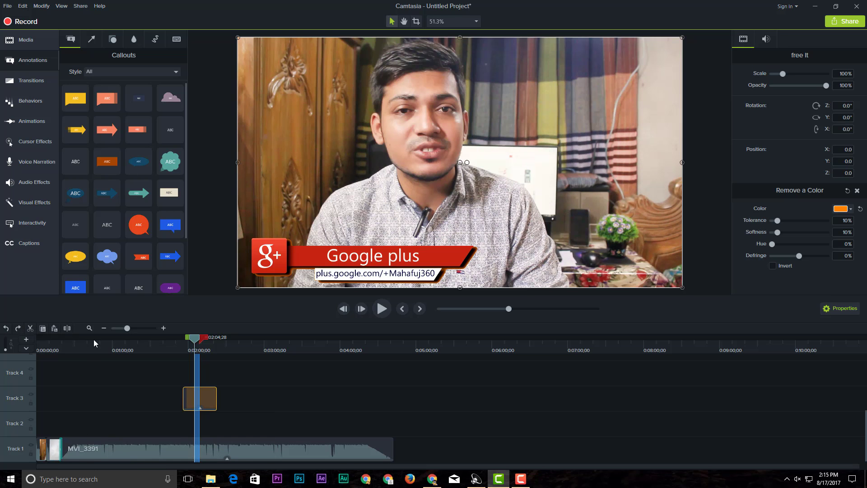
Step: Cut the selected range from the free It clip only, keeping Track 1 locked during the cut, and unlock Track 1
{"action": "left_click", "coordinate": [30, 454]}
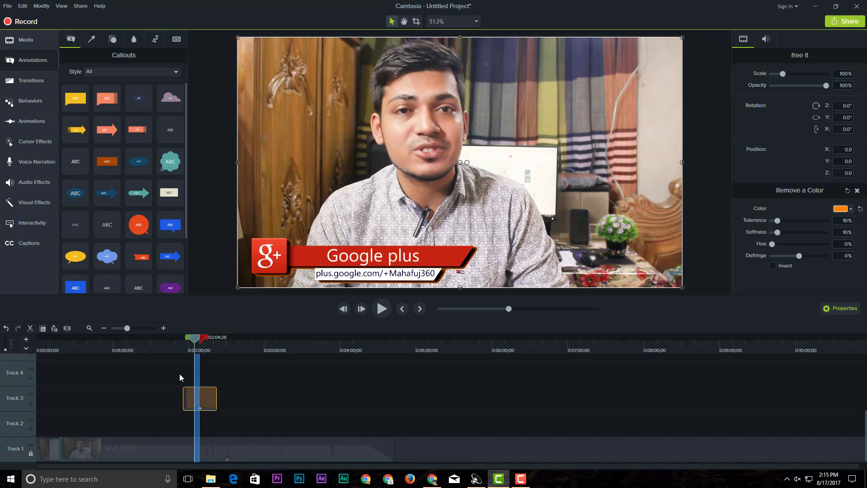
{"action": "left_click", "coordinate": [31, 326]}
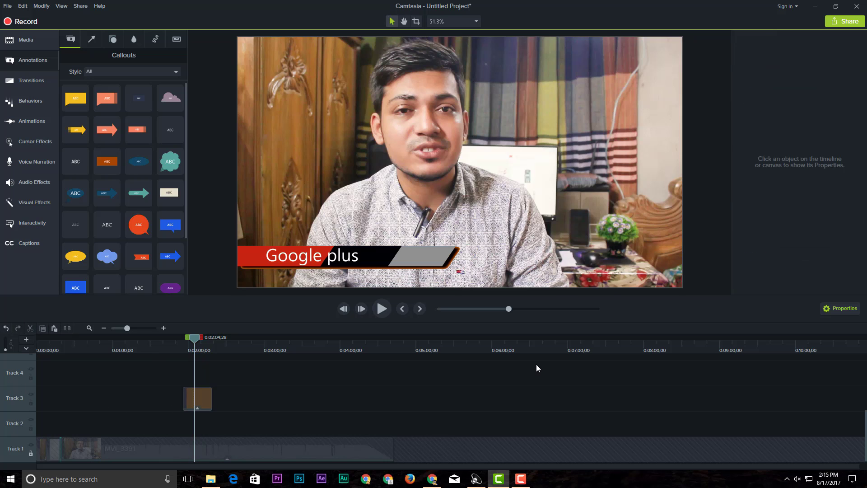
{"action": "mouse_move", "coordinate": [197, 341]}
{"action": "left_mouse_down"}
{"action": "mouse_move", "coordinate": [208, 342]}
{"action": "mouse_move", "coordinate": [170, 342]}
{"action": "mouse_move", "coordinate": [193, 342]}
{"action": "left_mouse_up"}
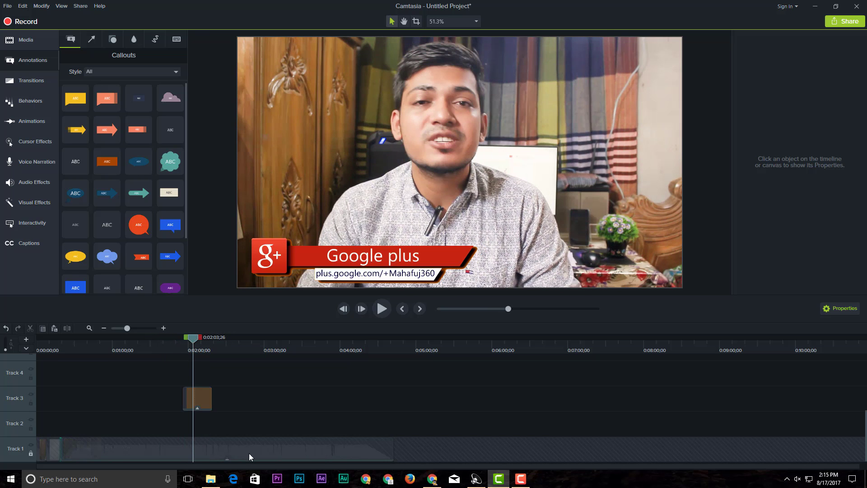
{"action": "left_click", "coordinate": [31, 454]}
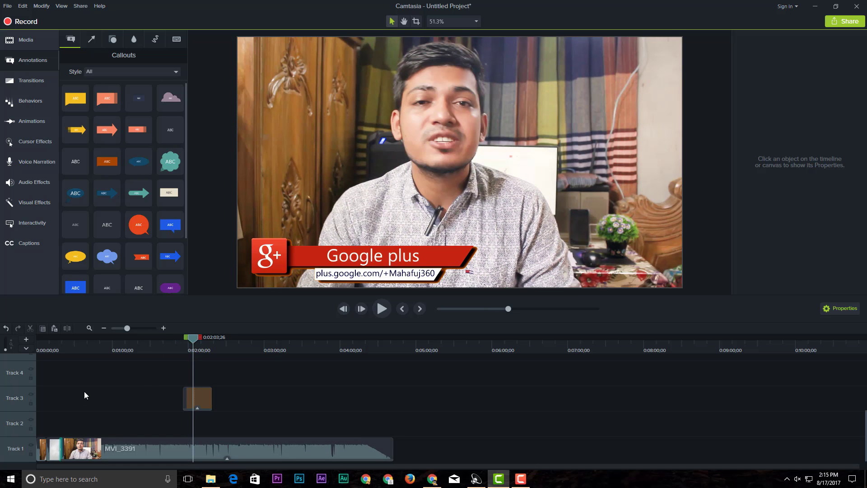
{"action": "scroll", "coordinate": [84, 392], "scroll_direction": "up", "scroll_amount": 1}
{"action": "scroll", "coordinate": [80, 394], "scroll_direction": "down", "scroll_amount": 1}
{"action": "scroll", "coordinate": [76, 393], "scroll_direction": "up", "scroll_amount": 4}
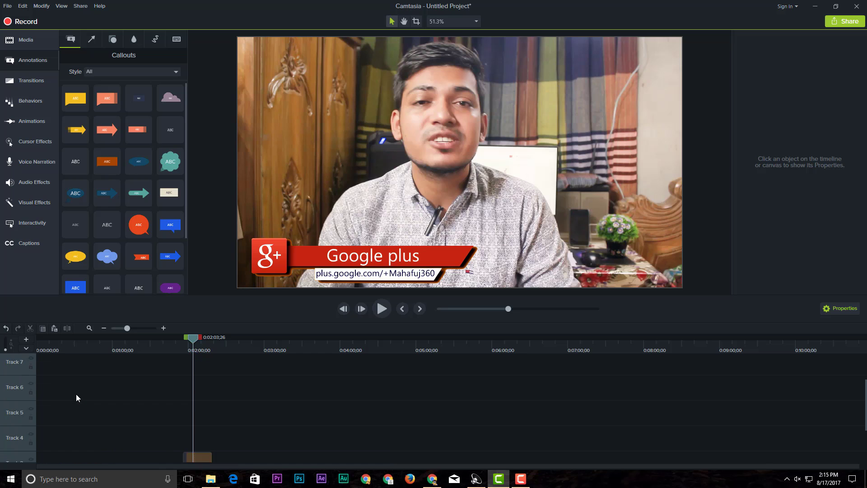
{"action": "scroll", "coordinate": [254, 392], "scroll_direction": "down", "scroll_amount": 4}
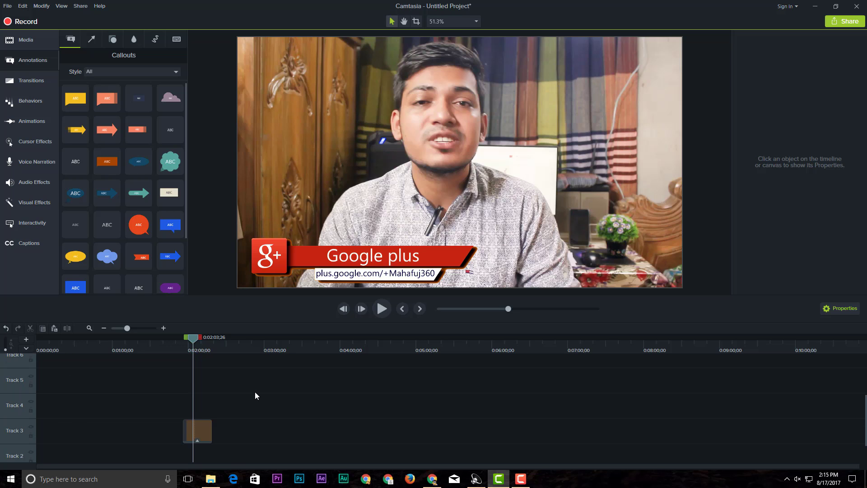
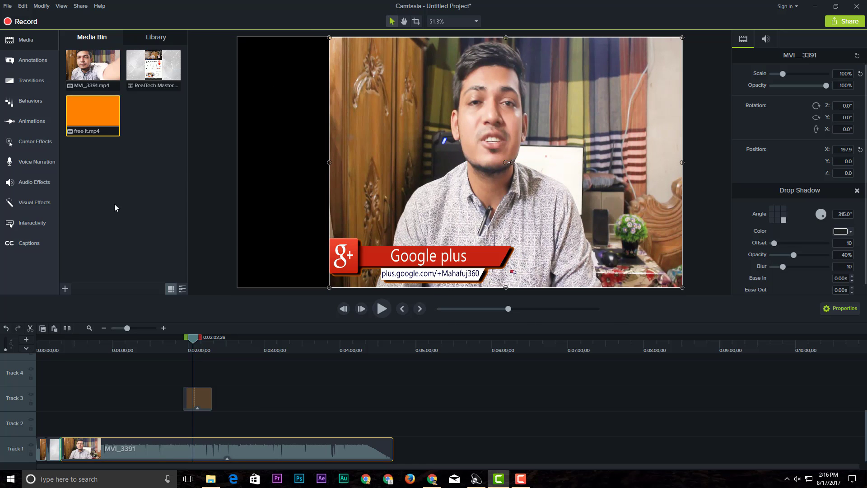
Step: Preview the bokehdots and spinningcounter animated backgrounds from the library
{"action": "left_click", "coordinate": [155, 37]}
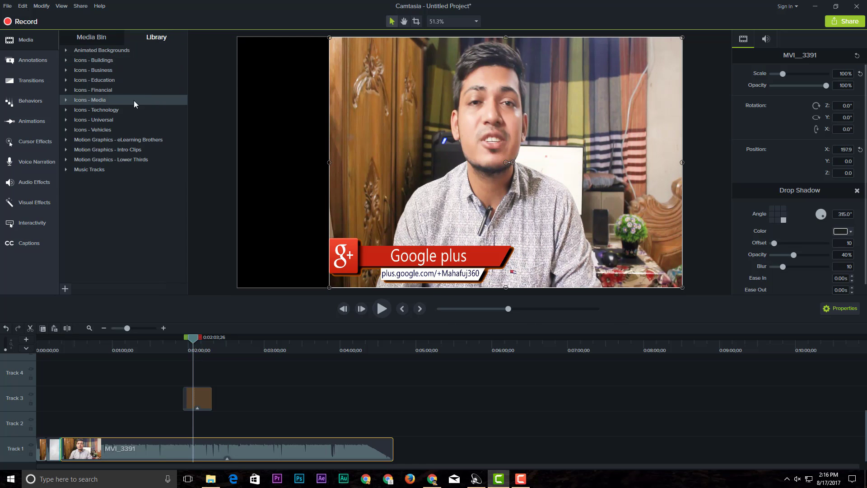
{"action": "left_click", "coordinate": [65, 50]}
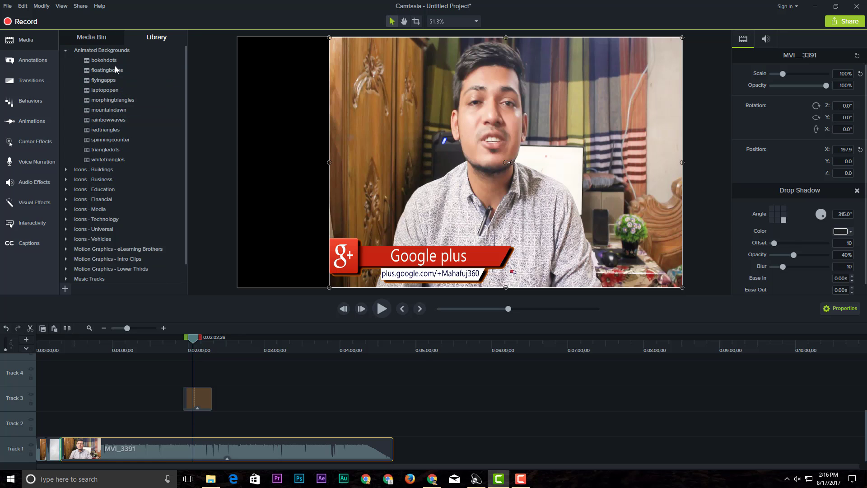
{"action": "double_click", "coordinate": [110, 61]}
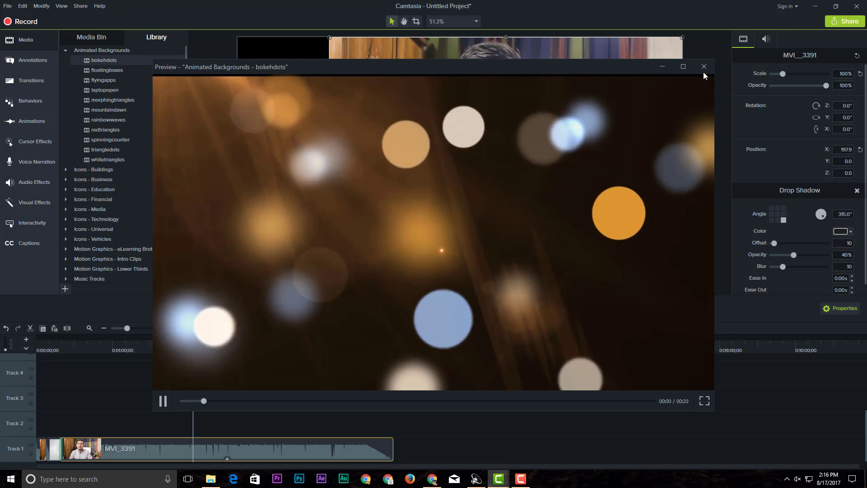
{"action": "left_click", "coordinate": [703, 67]}
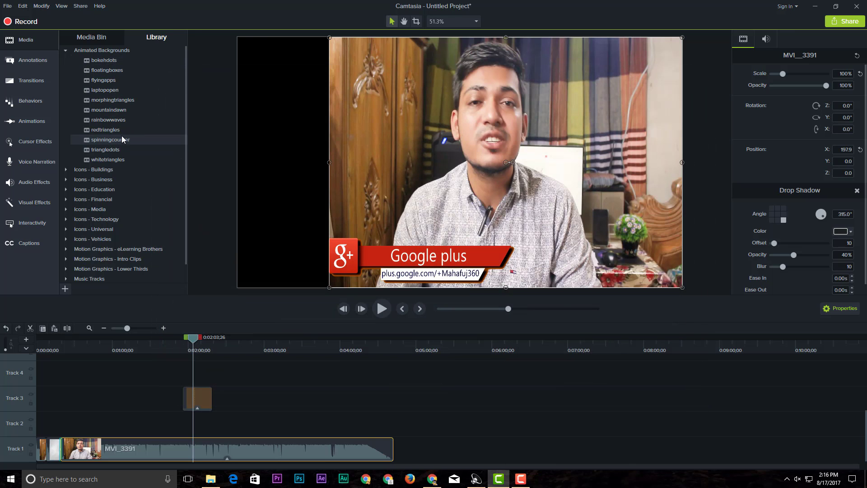
{"action": "double_click", "coordinate": [105, 142]}
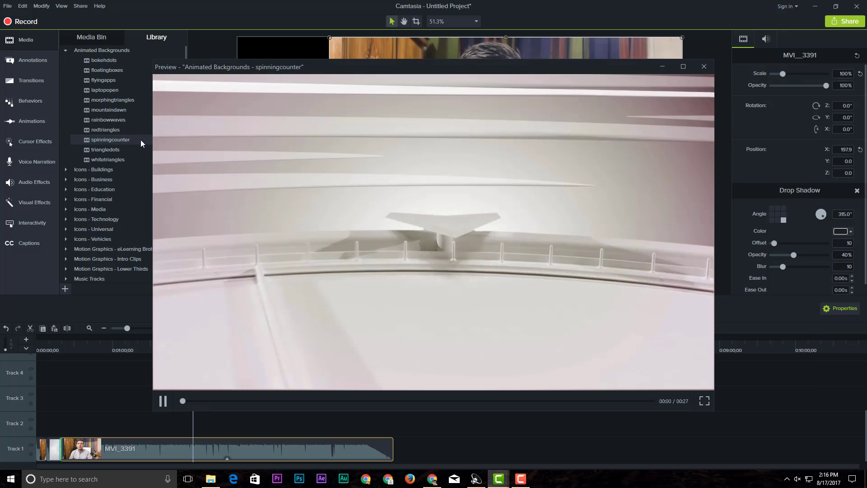
{"action": "left_click", "coordinate": [704, 66]}
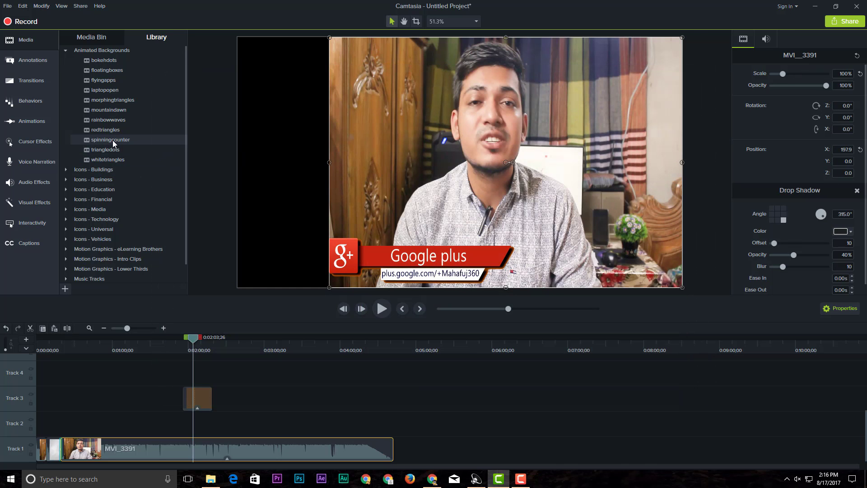
Step: Shift all clips up two tracks and place the spinningcounter background on Track 2, starting level with the free It clip
{"action": "left_click_drag", "start_coordinate": [109, 142], "coordinate": [200, 397]}
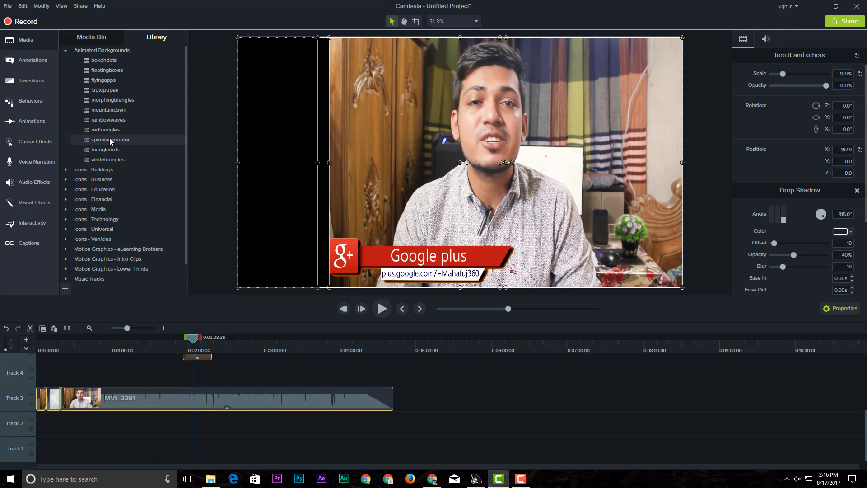
{"action": "left_click_drag", "start_coordinate": [110, 139], "coordinate": [194, 426]}
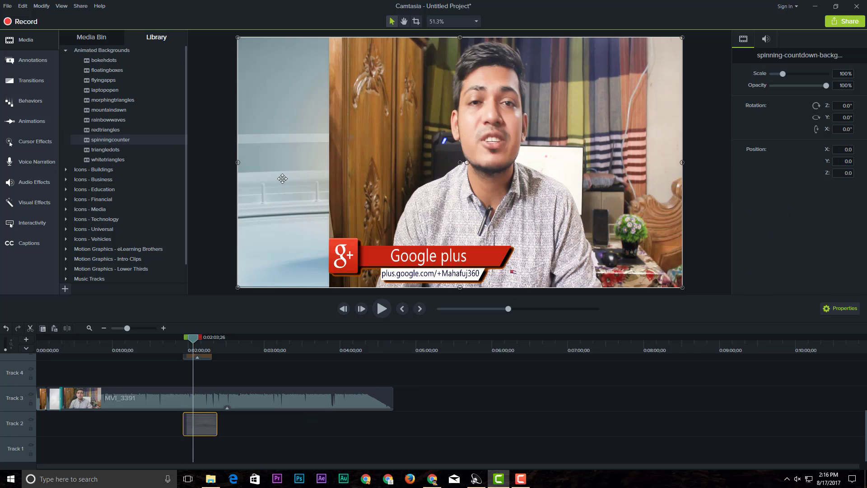
Step: Play the timeline briefly with the free It clip selected to check it against the spinningcounter background
{"action": "left_click", "coordinate": [342, 151]}
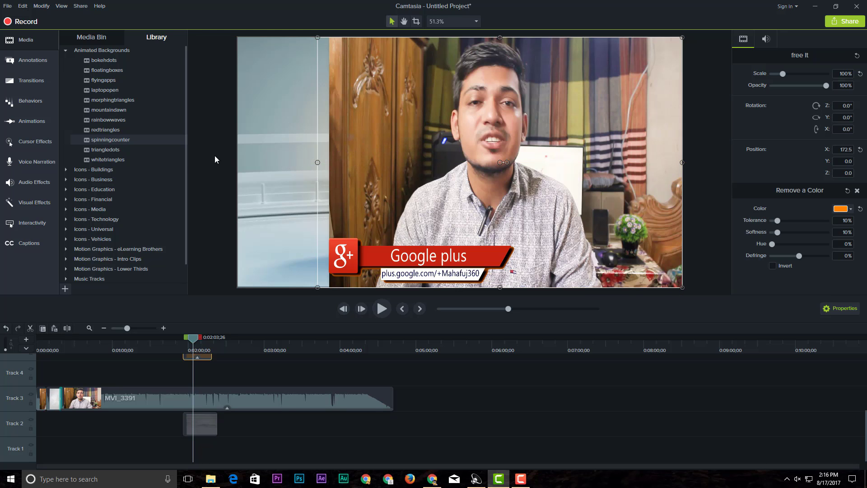
{"action": "left_click", "coordinate": [382, 308]}
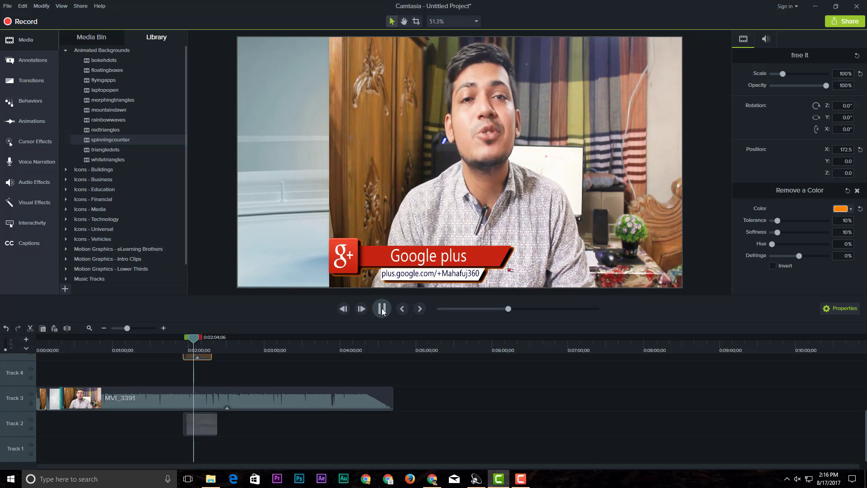
{"action": "key", "text": "space"}
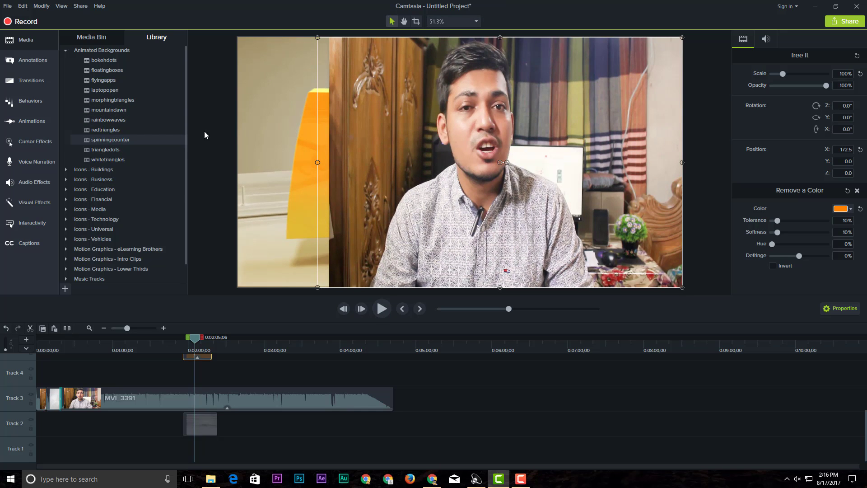
Step: Preview the park-01 icon from the library's Icons - Buildings folder and close the preview
{"action": "left_click", "coordinate": [66, 170]}
{"action": "scroll", "coordinate": [120, 170], "scroll_direction": "down", "scroll_amount": 4}
{"action": "double_click", "coordinate": [97, 173]}
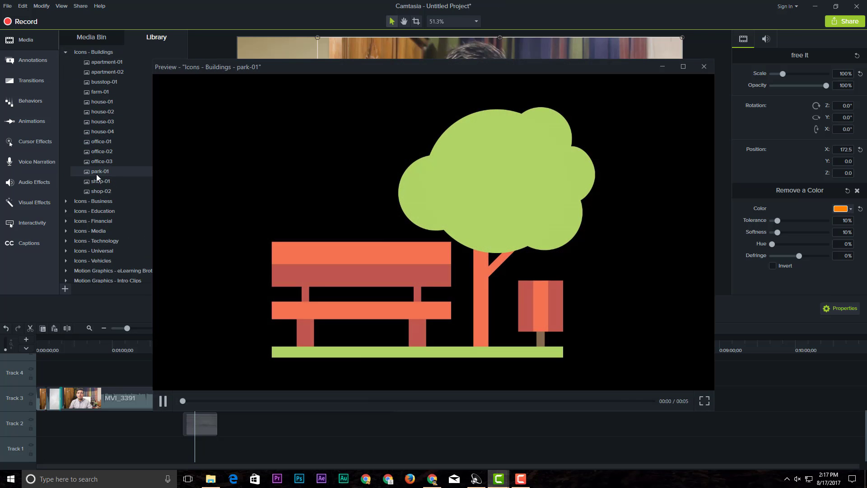
{"action": "left_click", "coordinate": [705, 65]}
{"action": "scroll", "coordinate": [156, 199], "scroll_direction": "down", "scroll_amount": 2}
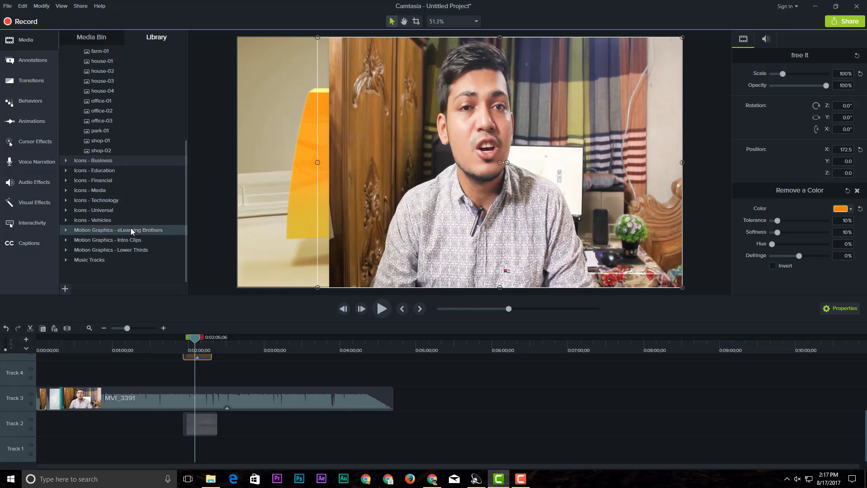
Step: Collapse the Icons - Buildings and Animated Backgrounds folders in the library
{"action": "double_click", "coordinate": [120, 240]}
{"action": "double_click", "coordinate": [120, 241]}
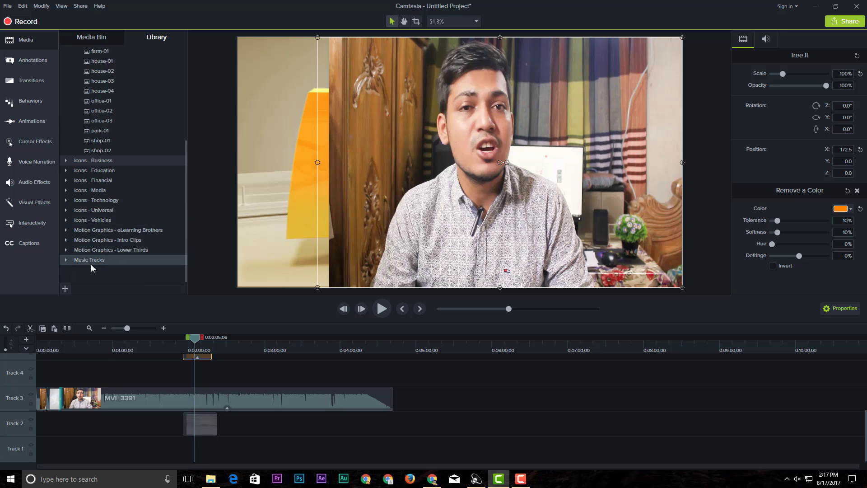
{"action": "scroll", "coordinate": [89, 258], "scroll_direction": "up", "scroll_amount": 5}
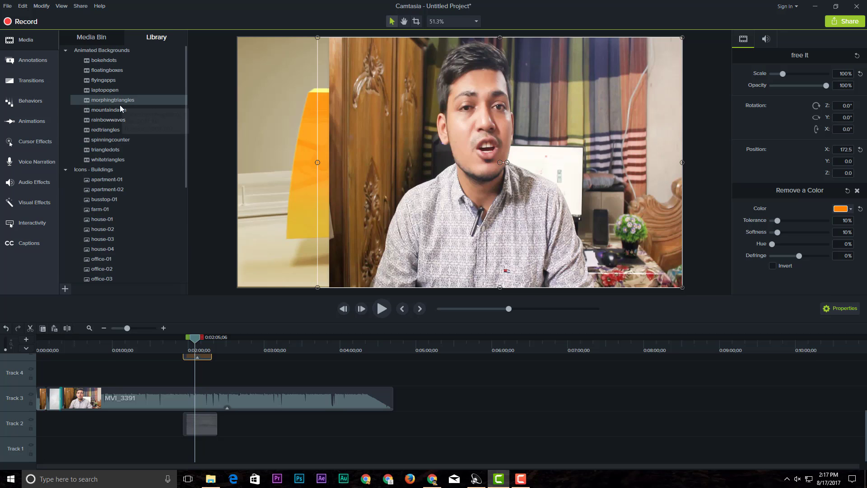
{"action": "left_click", "coordinate": [67, 171]}
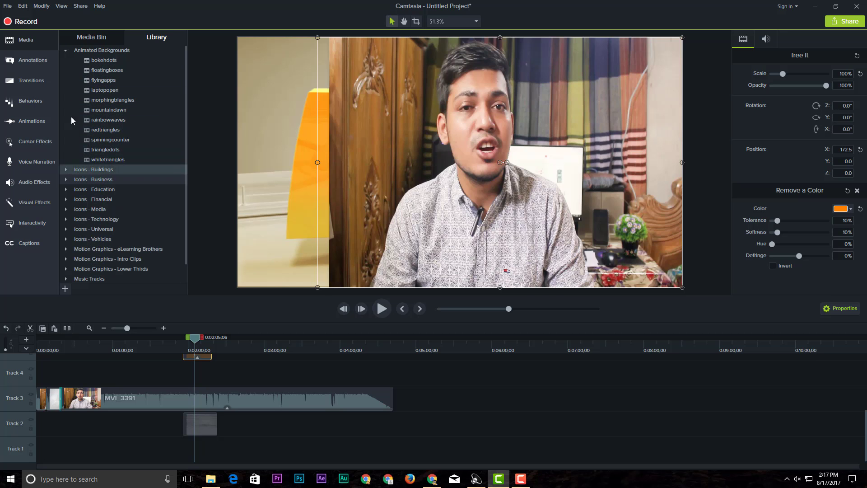
{"action": "left_click", "coordinate": [66, 50]}
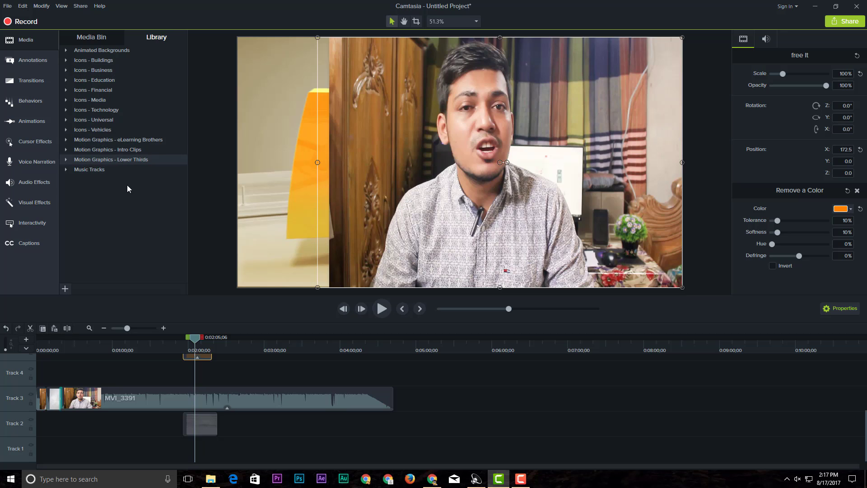
Step: Preview the electricbox-01 lower third from the library and place it on Track 4 around the playhead
{"action": "left_click", "coordinate": [66, 159]}
{"action": "double_click", "coordinate": [117, 229]}
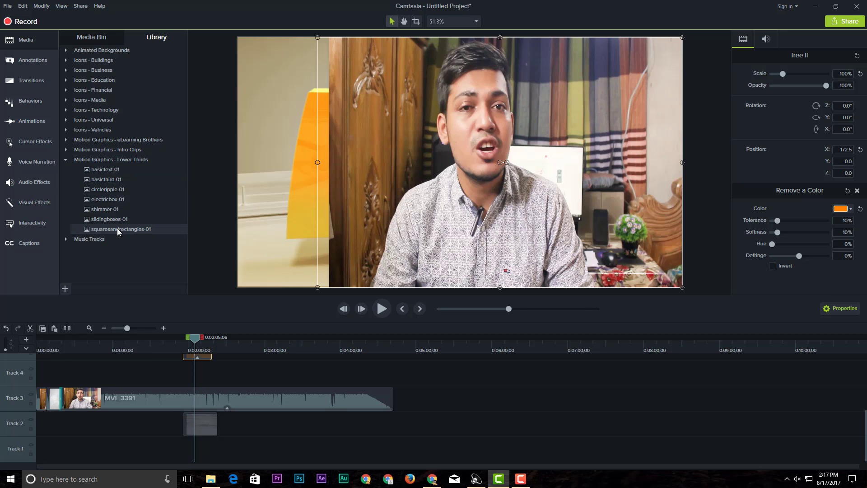
{"action": "double_click", "coordinate": [105, 199]}
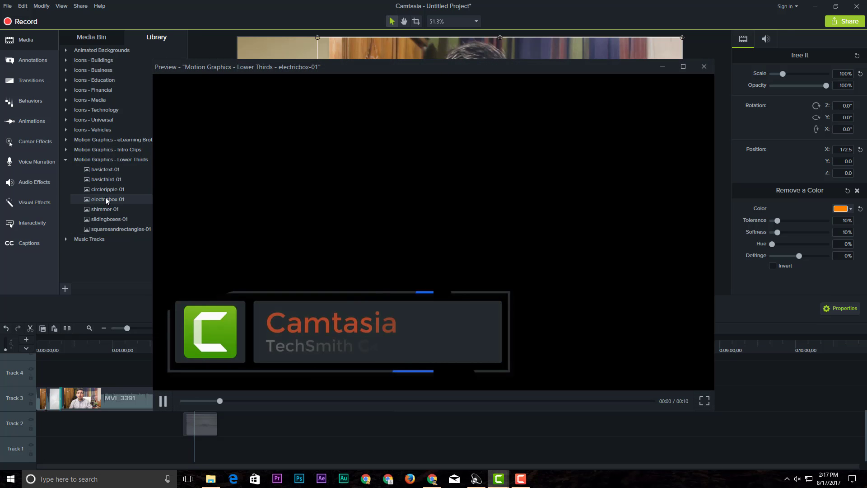
{"action": "left_click", "coordinate": [104, 197]}
{"action": "left_click", "coordinate": [130, 200]}
{"action": "left_click_drag", "start_coordinate": [119, 199], "coordinate": [190, 407]}
Step: Delete the free It clip from Track 5
{"action": "left_click", "coordinate": [186, 366]}
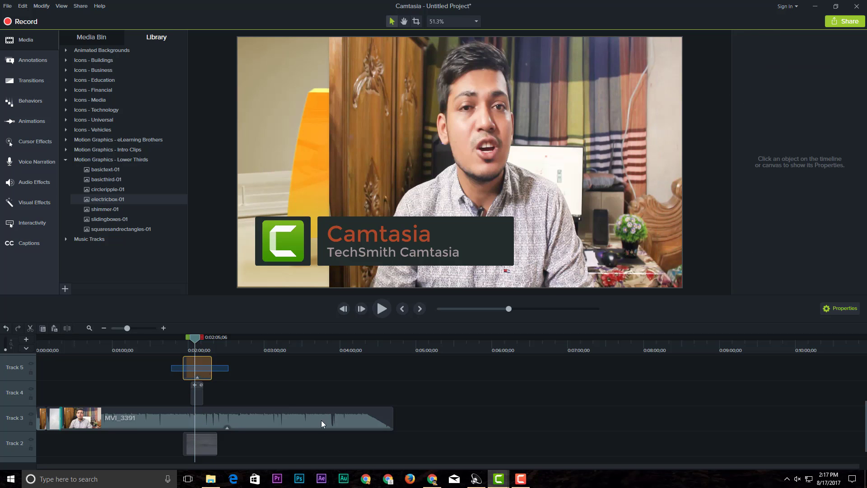
{"action": "key", "text": "Delete"}
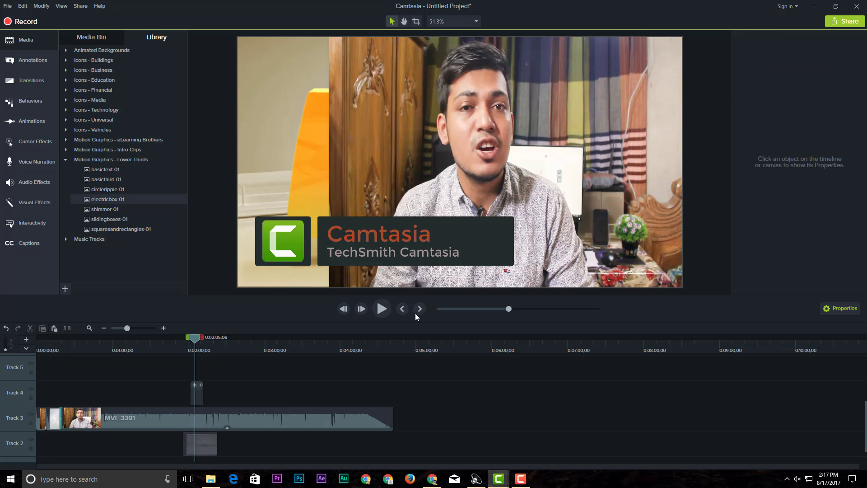
{"action": "left_click", "coordinate": [398, 240]}
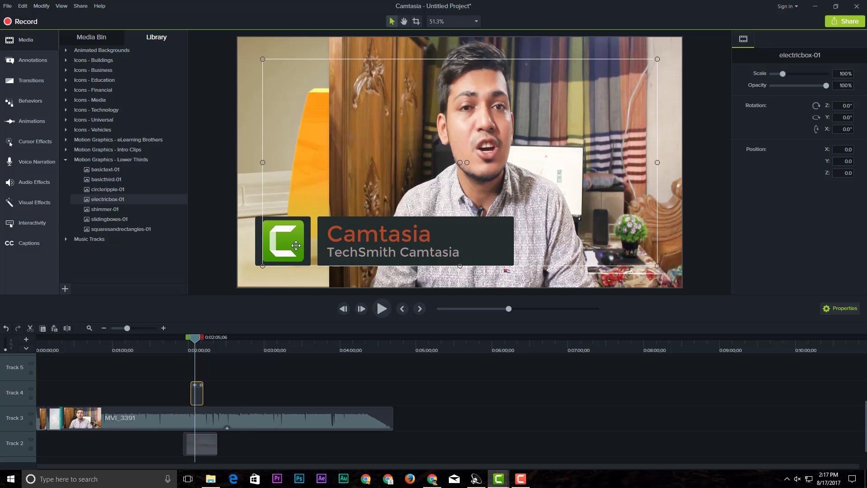
{"action": "left_click", "coordinate": [545, 85]}
Step: Replace the electricbox-01 lower third's title with "hjghjk" and its subtitle with "bfhjkjl"
{"action": "left_click", "coordinate": [384, 236]}
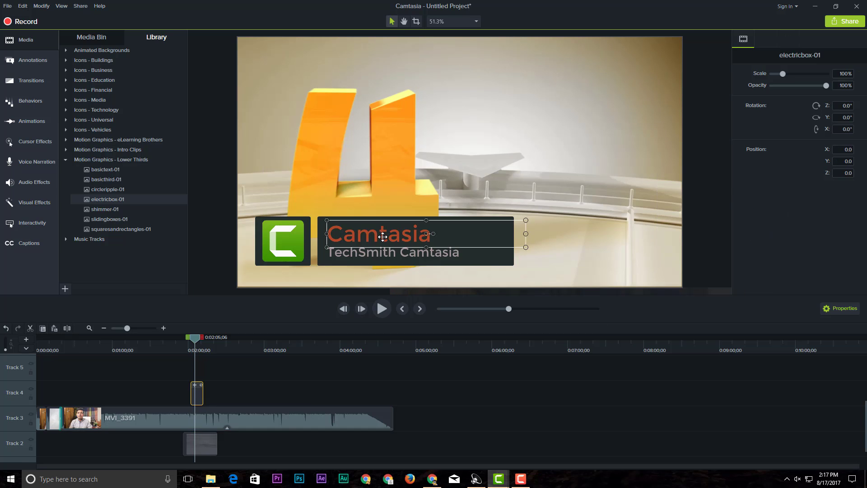
{"action": "double_click", "coordinate": [383, 237]}
{"action": "double_click", "coordinate": [384, 237]}
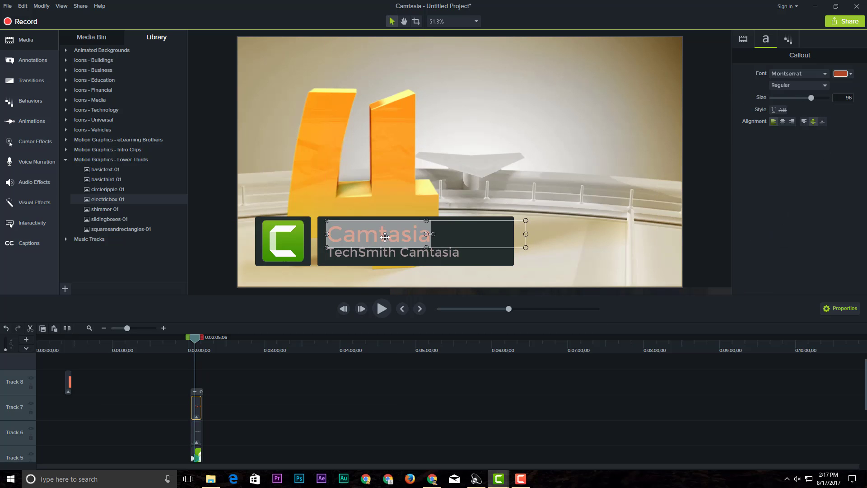
{"action": "type", "text": "hjghjk"}
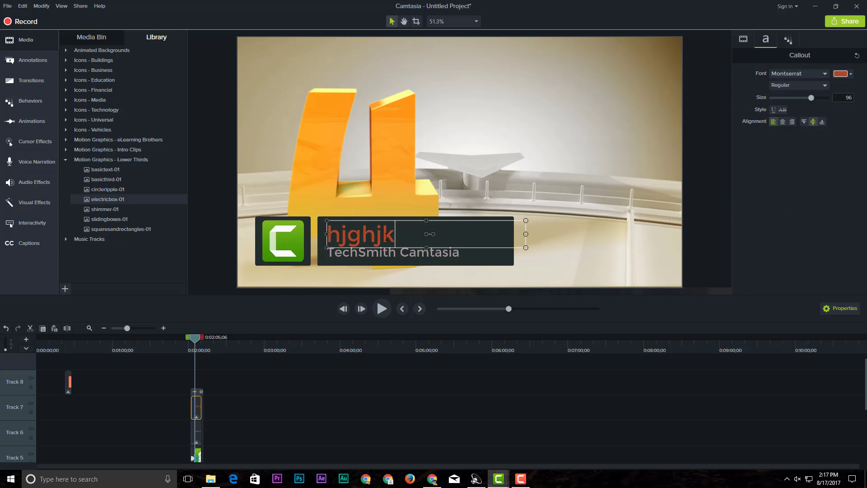
{"action": "left_click", "coordinate": [288, 228]}
{"action": "left_click", "coordinate": [381, 249]}
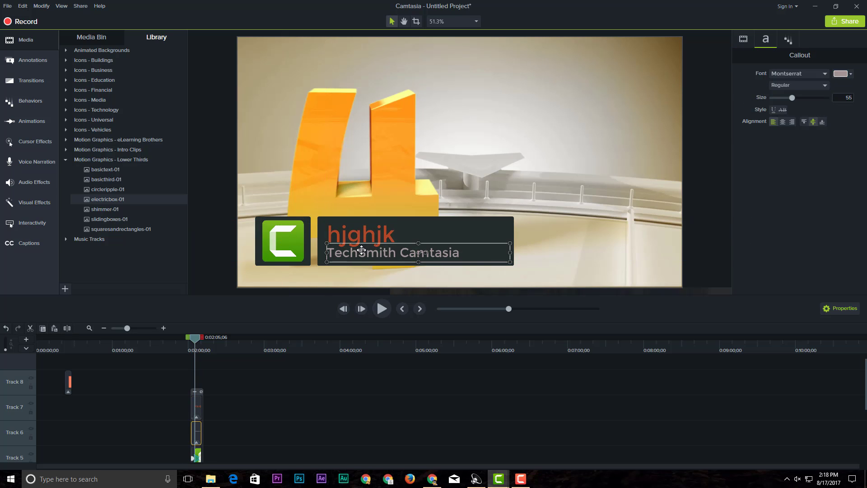
{"action": "double_click", "coordinate": [362, 249]}
{"action": "type", "text": "bfhjkjl"}
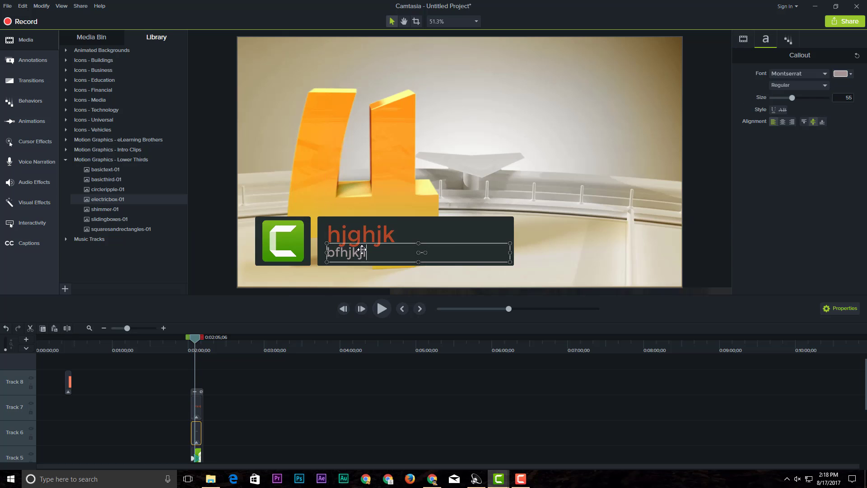
{"action": "left_click", "coordinate": [291, 226]}
{"action": "right_click", "coordinate": [285, 232]}
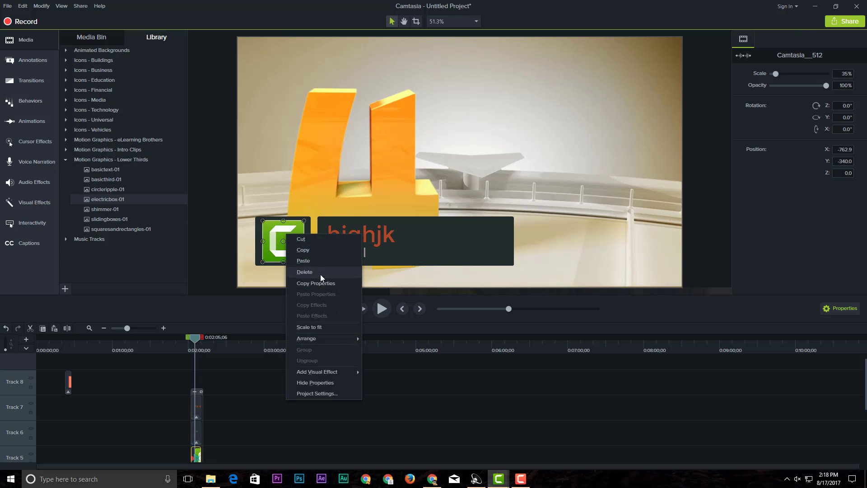
{"action": "left_click", "coordinate": [320, 283]}
{"action": "right_click", "coordinate": [292, 239]}
{"action": "left_click", "coordinate": [321, 400]}
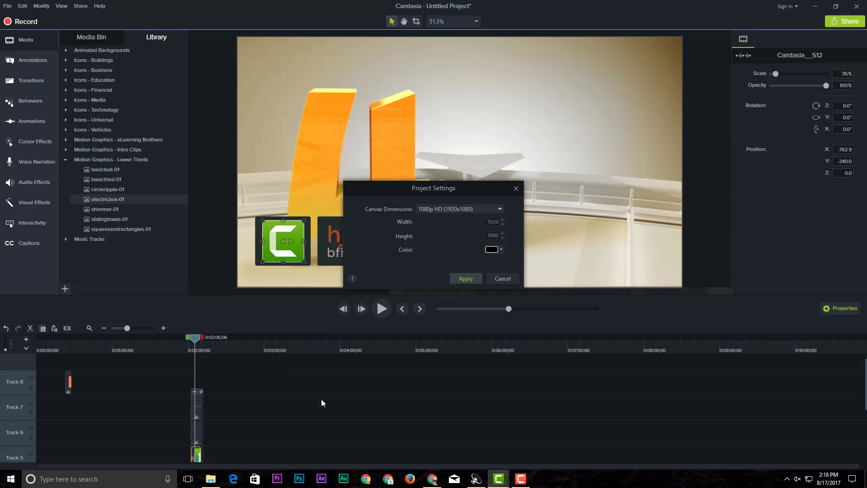
{"action": "left_click", "coordinate": [516, 187]}
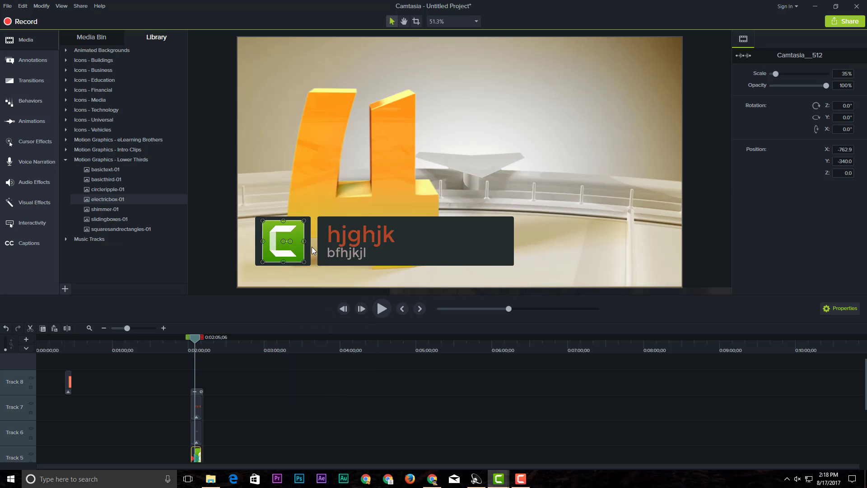
Step: Play the timeline from 0:01:56;19 through the start of the edited lower third to review its animation
{"action": "left_click_drag", "start_coordinate": [195, 341], "coordinate": [184, 341]}
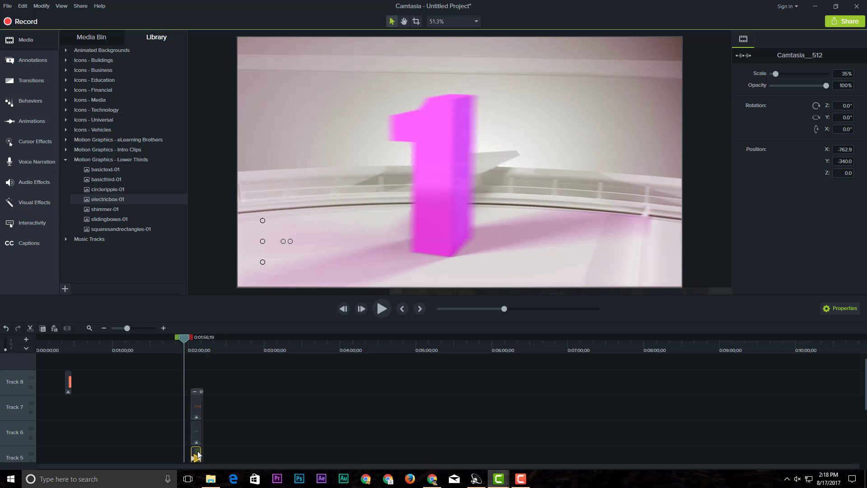
{"action": "left_click", "coordinate": [378, 311]}
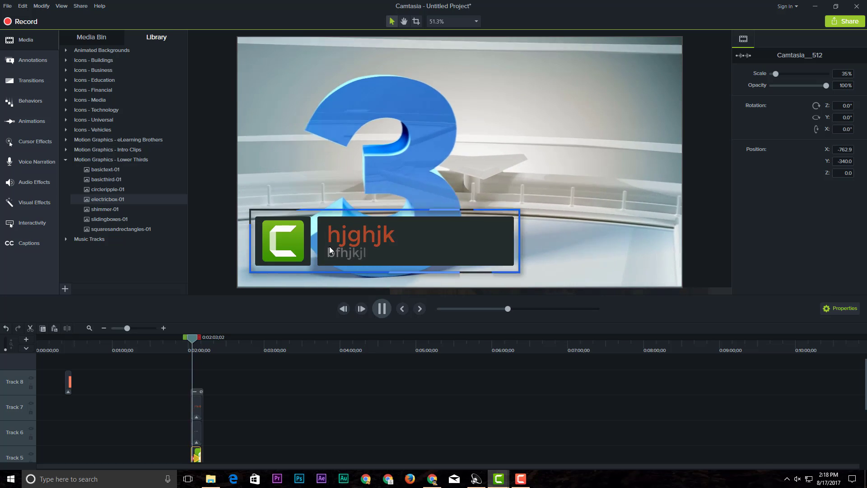
{"action": "left_click", "coordinate": [384, 308]}
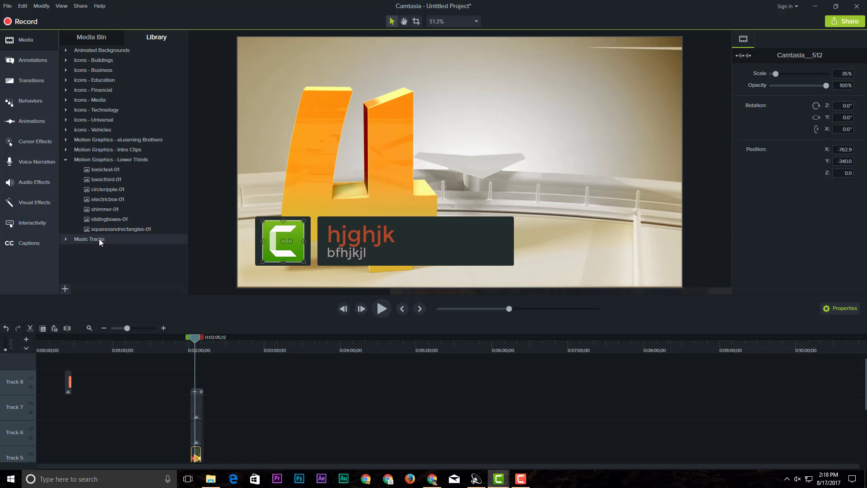
Step: Preview the asimpleway track from the library's Music Tracks folder and close the preview
{"action": "left_click", "coordinate": [64, 238]}
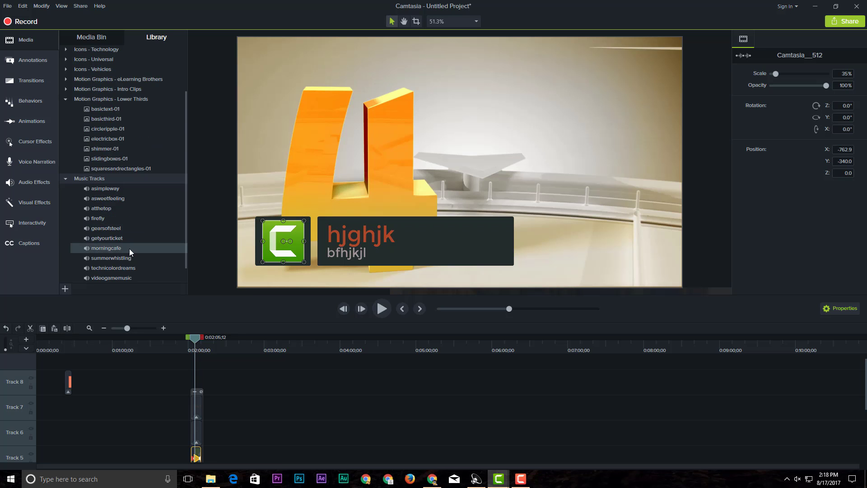
{"action": "double_click", "coordinate": [107, 189]}
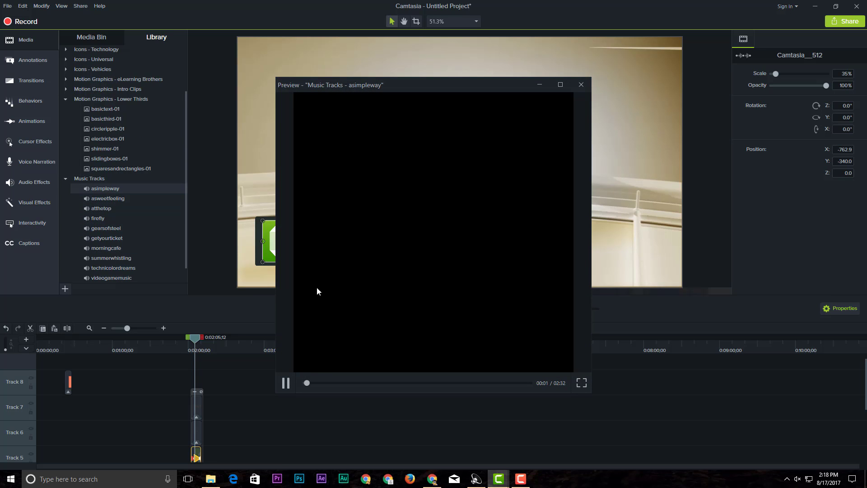
{"action": "left_click", "coordinate": [582, 84]}
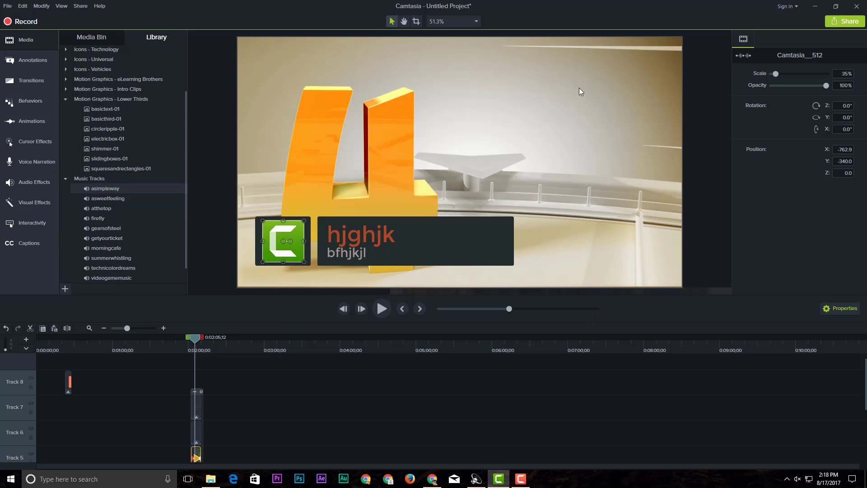
{"action": "scroll", "coordinate": [105, 266], "scroll_direction": "down", "scroll_amount": 1}
{"action": "scroll", "coordinate": [90, 165], "scroll_direction": "up", "scroll_amount": 3}
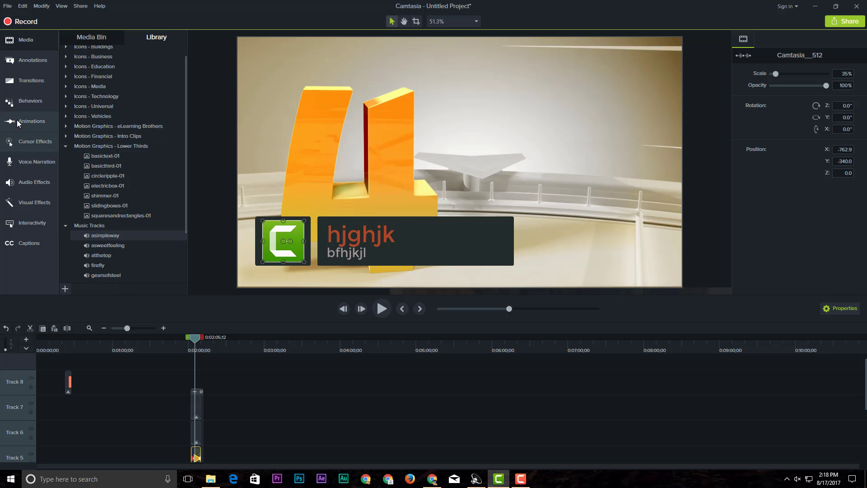
Step: Look through the annotation categories, from callouts and arrows to shapes, blur and sketch motion
{"action": "left_click", "coordinate": [30, 61]}
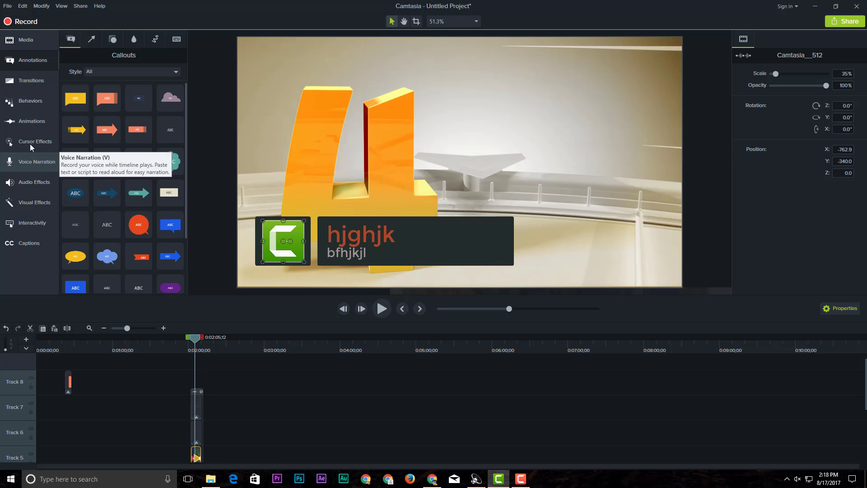
{"action": "left_click", "coordinate": [91, 41]}
{"action": "left_click", "coordinate": [120, 39]}
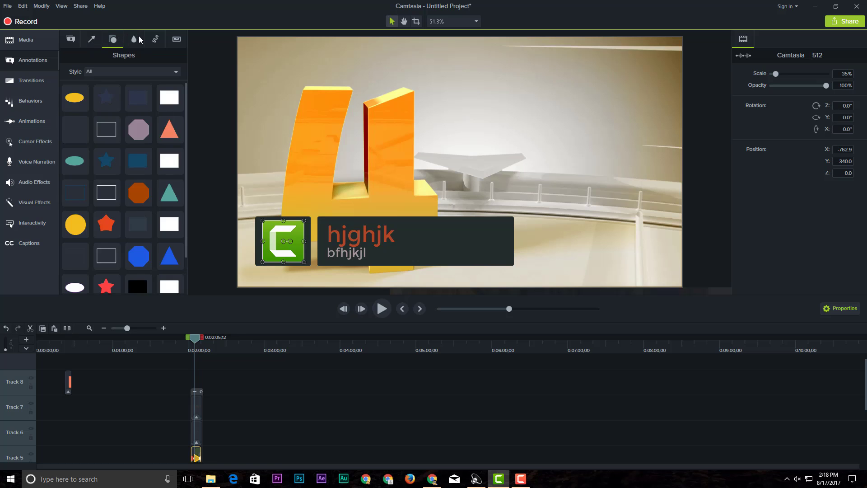
{"action": "left_click", "coordinate": [134, 39]}
{"action": "left_click", "coordinate": [156, 40]}
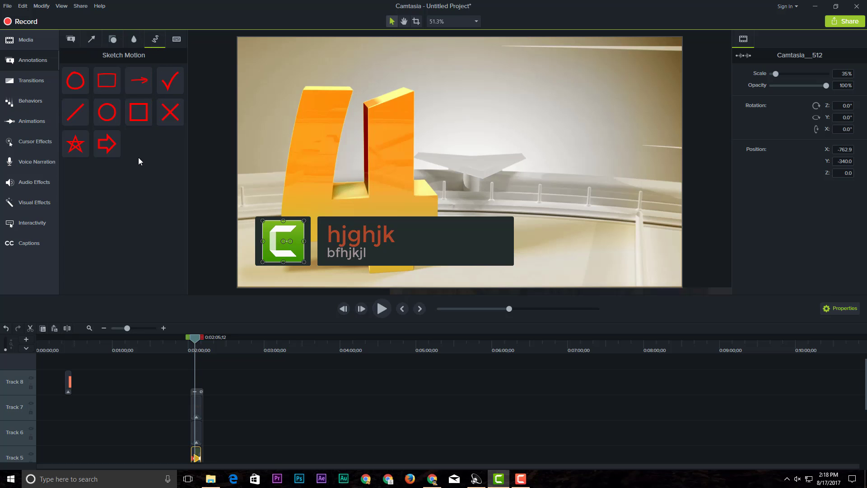